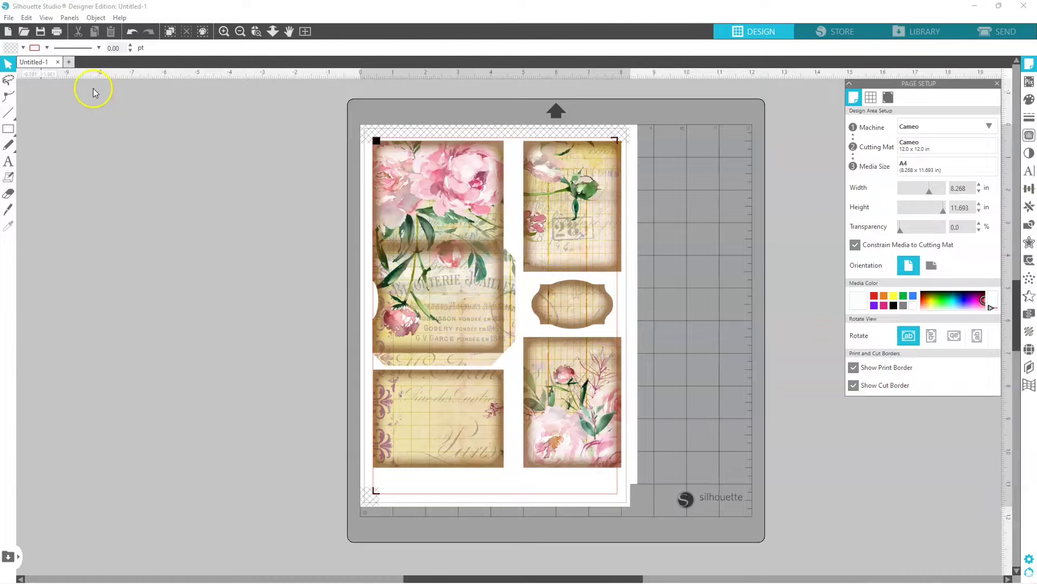
- Browse for a file to open and check which file types can be opened
left_click(9, 18)
left_click(25, 55)
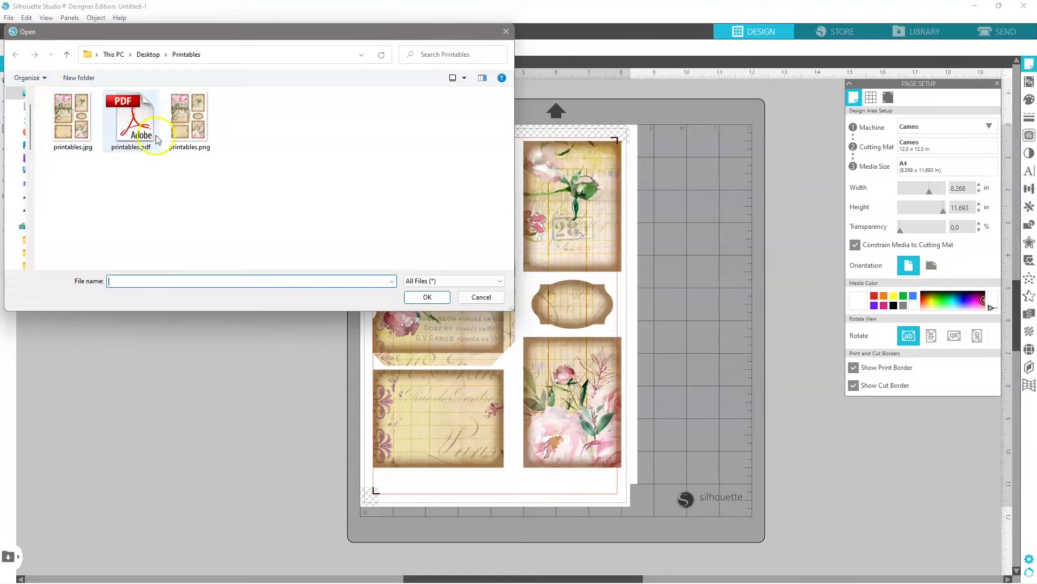
left_click(444, 282)
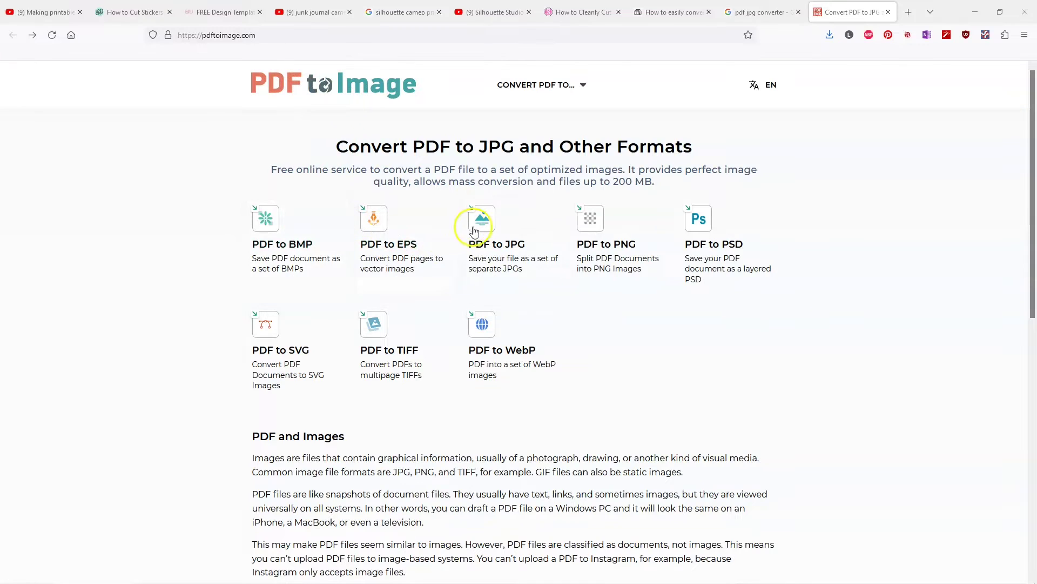
- Switch to pdftoimage.com, convert printables.pdf to PNG and download the converted image
left_click(607, 241)
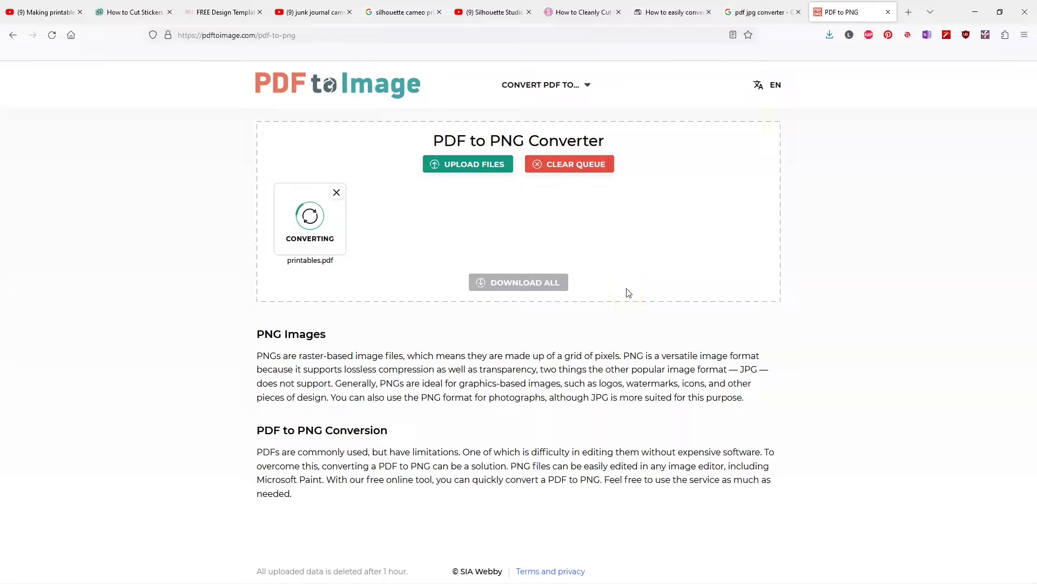
left_click(521, 288)
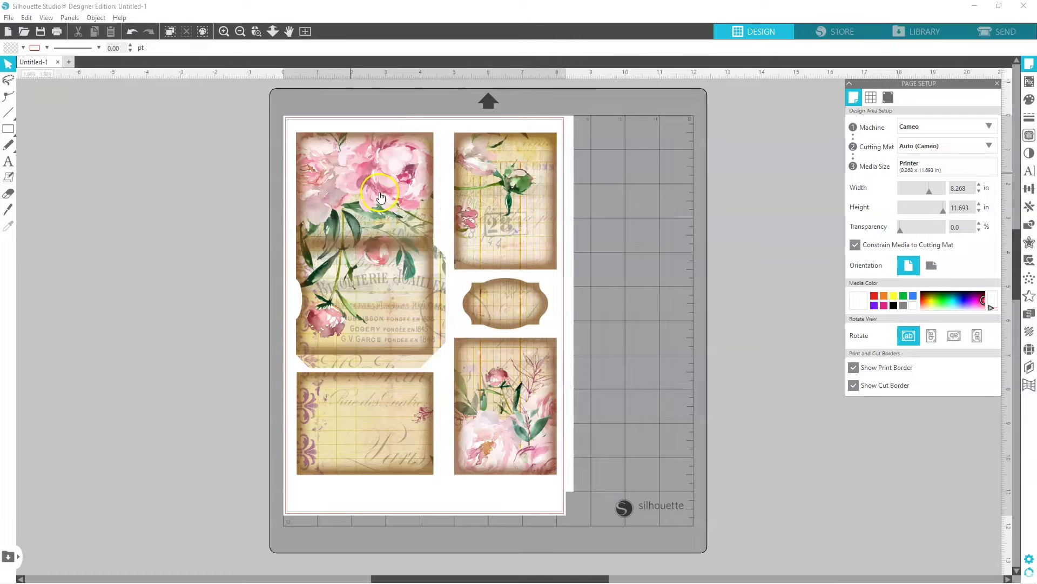
- Switch to Silhouette Studio and select the floral printables image on the page
left_click(351, 174)
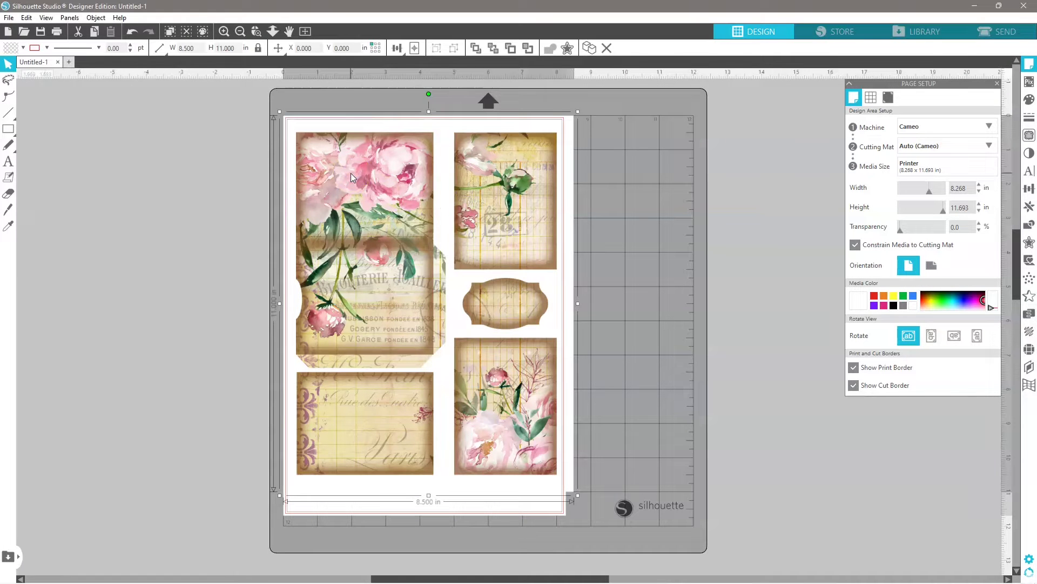
left_click(380, 247)
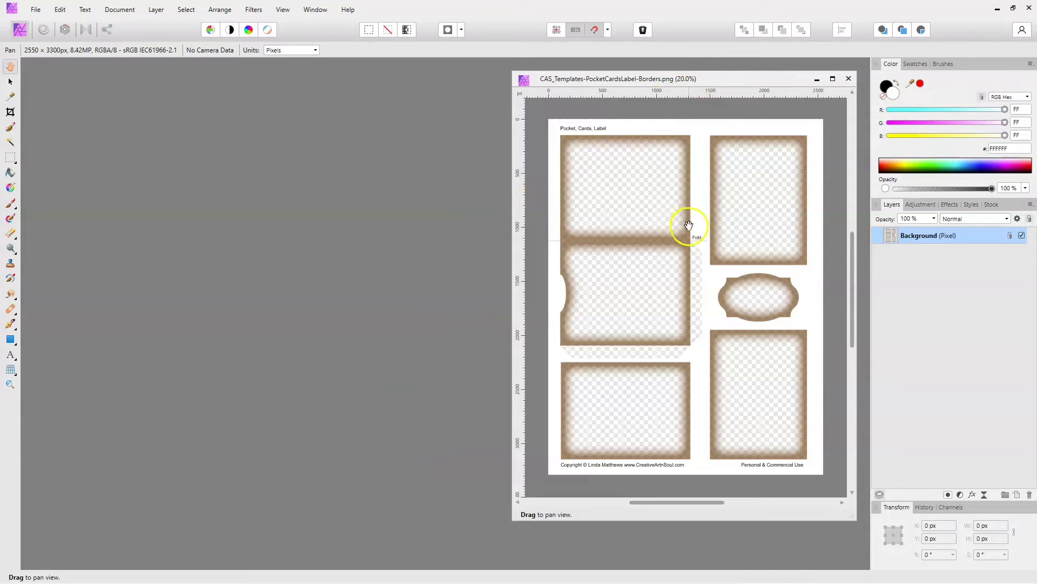
- In Affinity Photo, paste the CAS_Bloom-PrintablePaper-03 image into the pocket template, align it with the page and place its layer beneath Background
key("ctrl+v")
left_click_drag(761, 363, 721, 200)
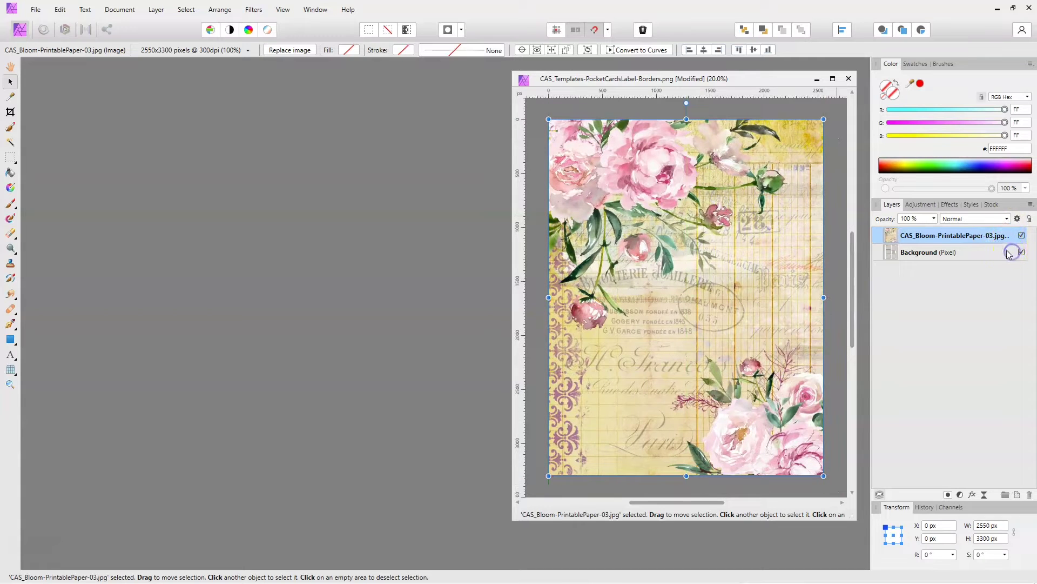
left_click_drag(982, 235, 968, 270)
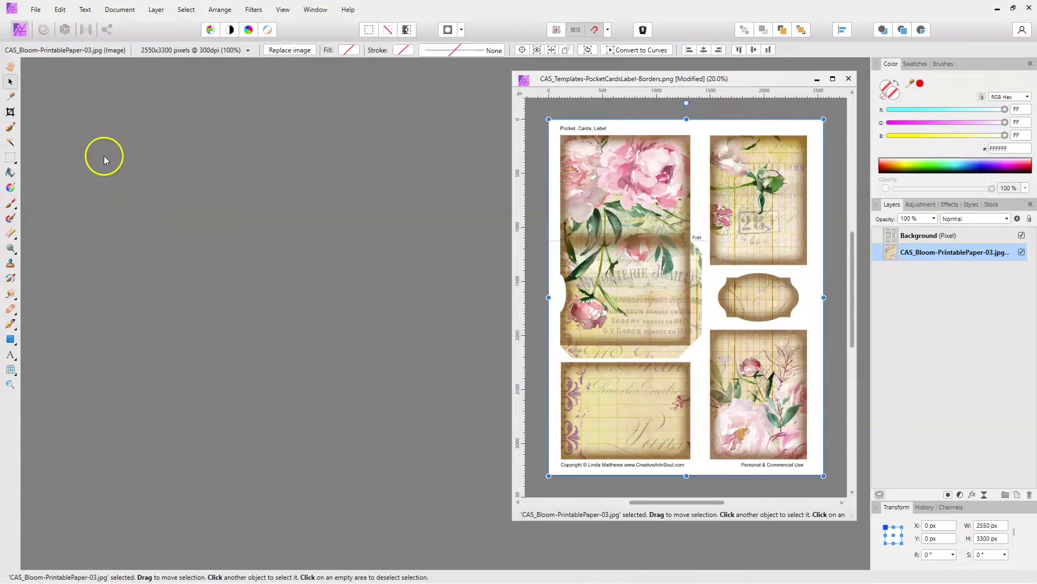
- Open the export settings for the combined template page and choose the PNG format
left_click(33, 12)
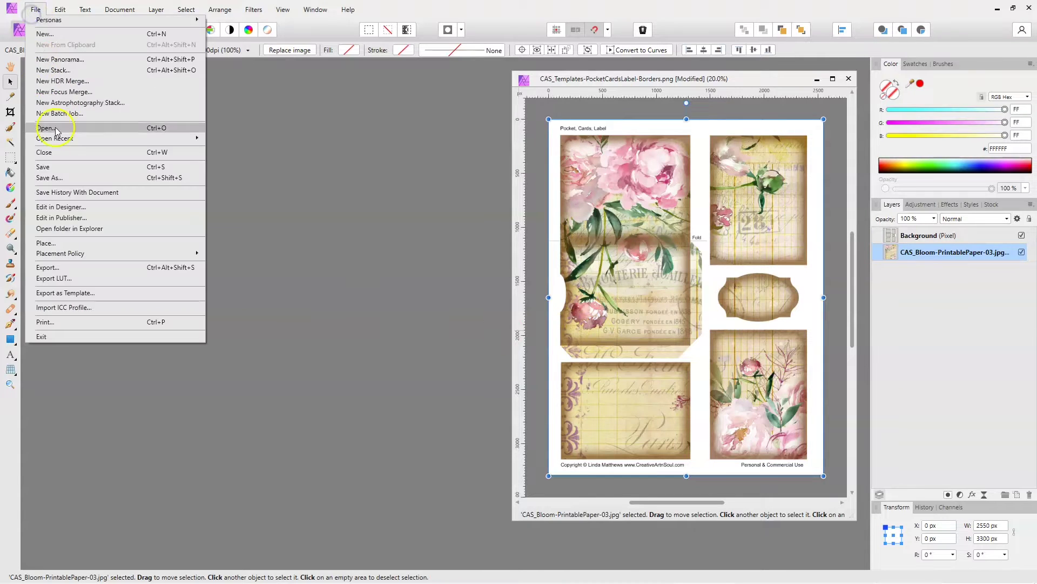
left_click(80, 271)
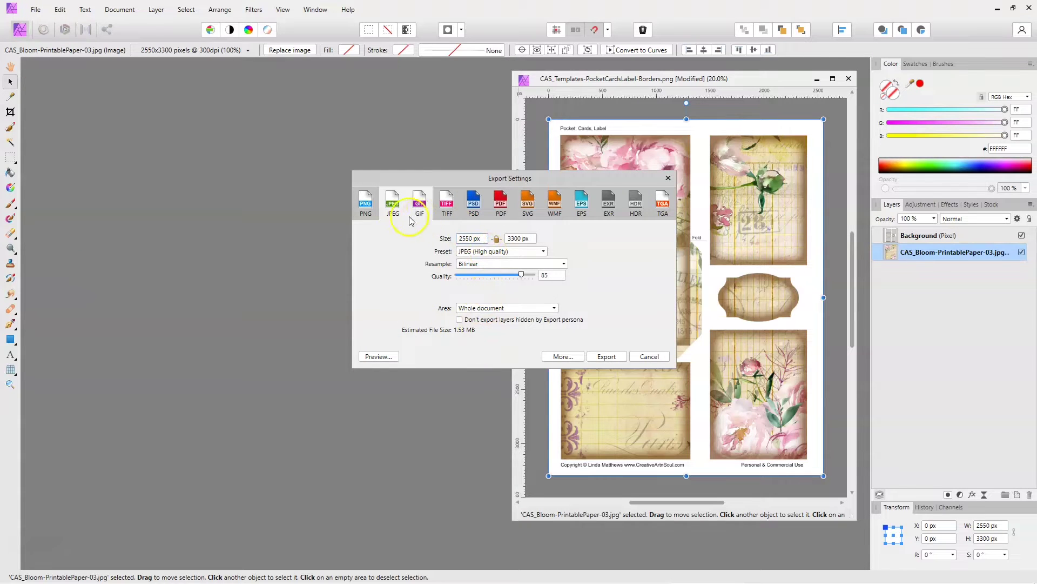
left_click(367, 208)
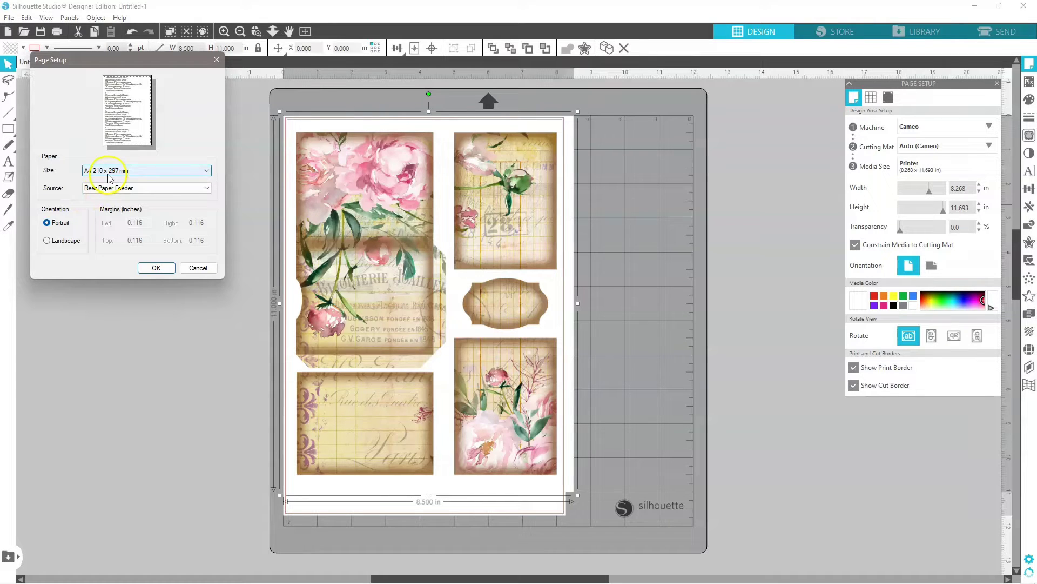
- Switch to Silhouette Studio and set the print page size to Letter 8.5 x 11 in
left_click(156, 267)
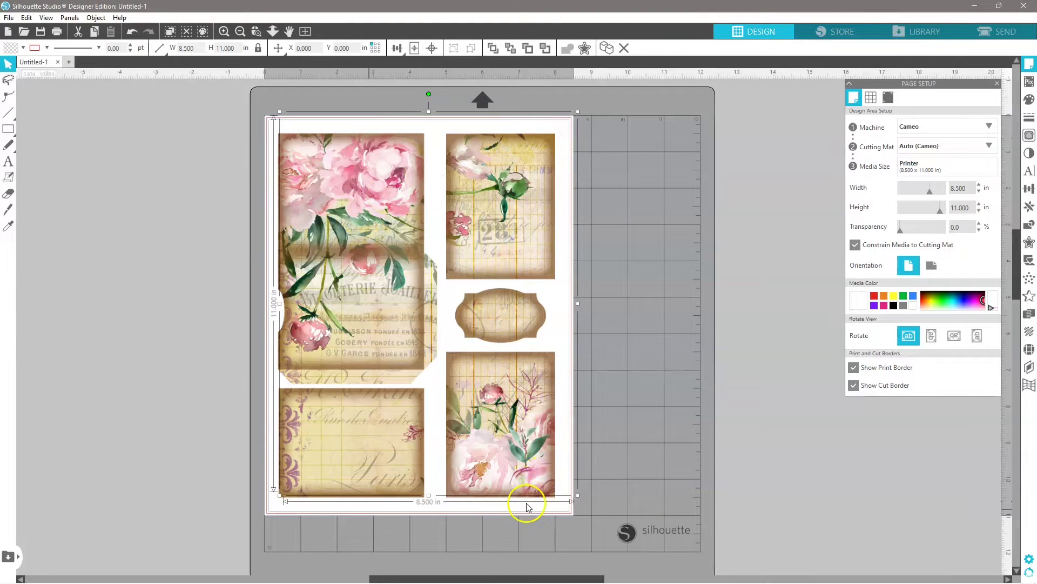
- Set the paper size in the print page setup to A4 210 x 297 mm
left_click(9, 17)
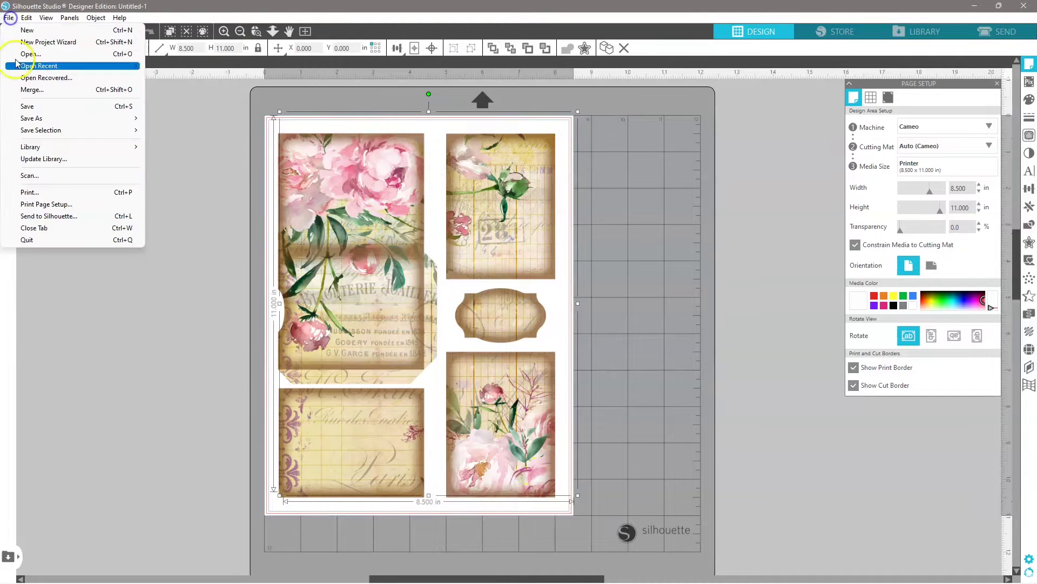
left_click(63, 204)
left_click(111, 170)
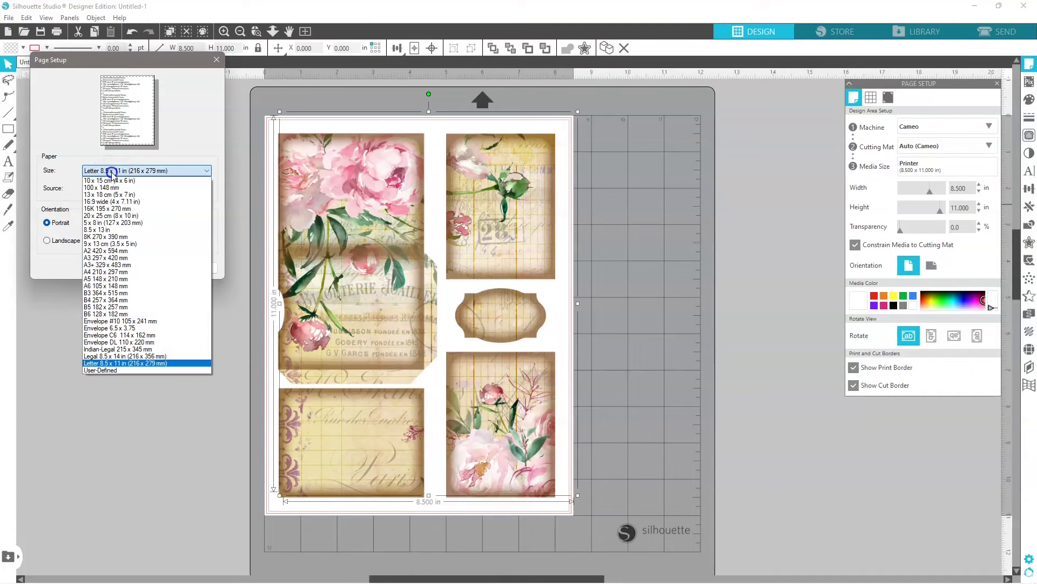
left_click(113, 271)
left_click(155, 269)
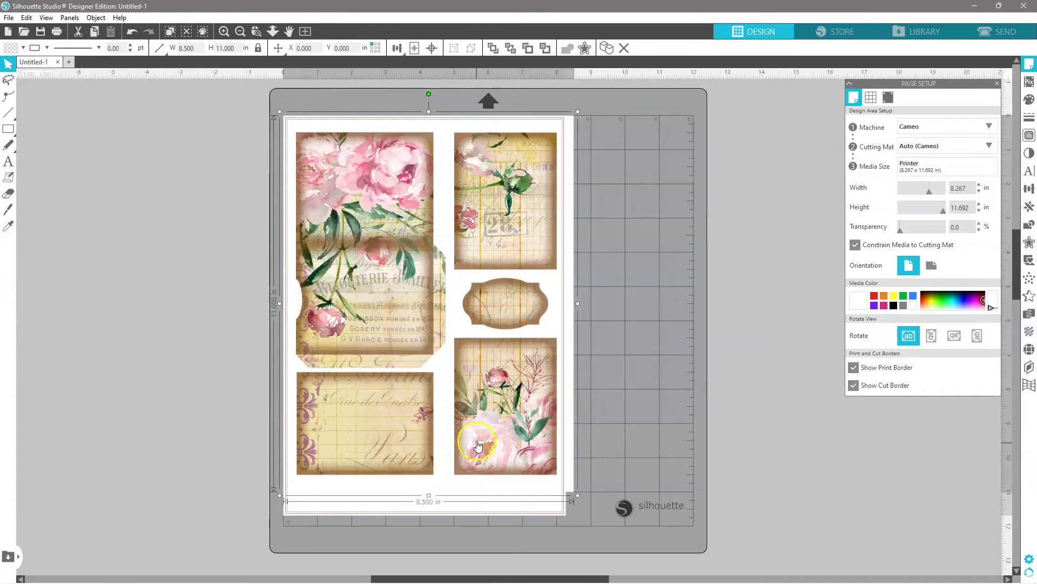
left_click(287, 356)
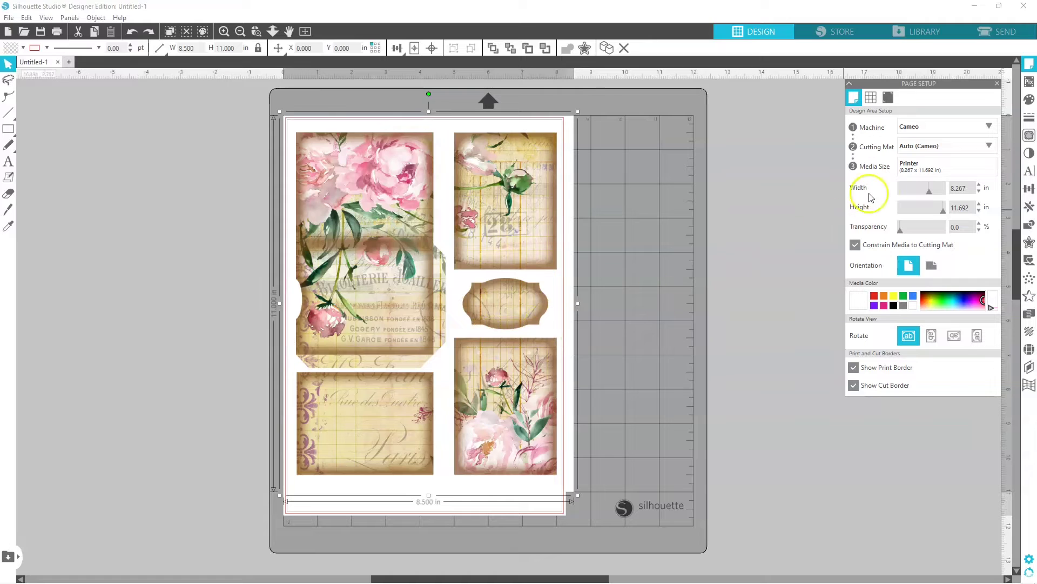
- Choose Printer as the media size for the design page
left_click(917, 171)
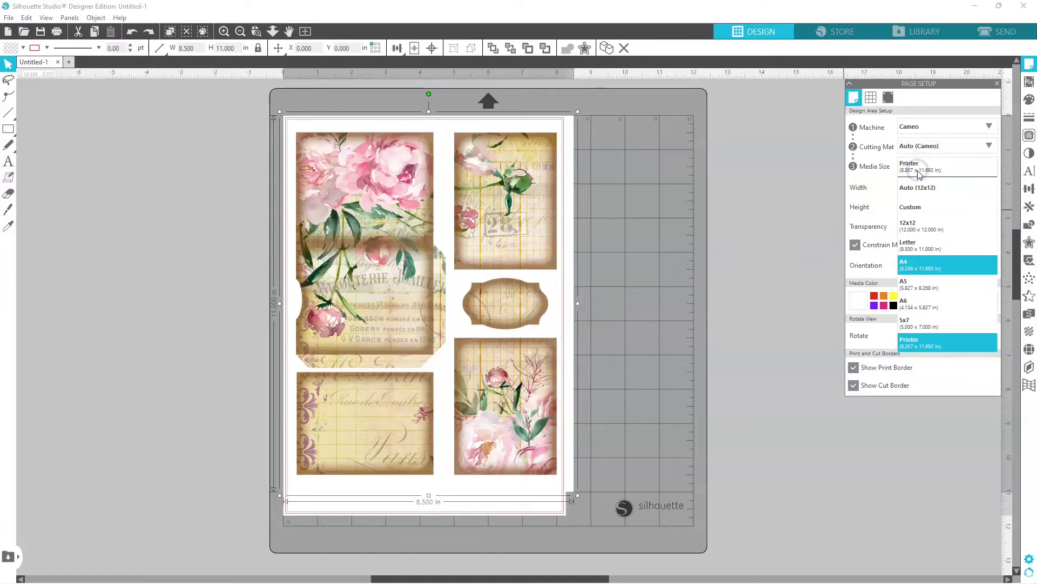
left_click(948, 341)
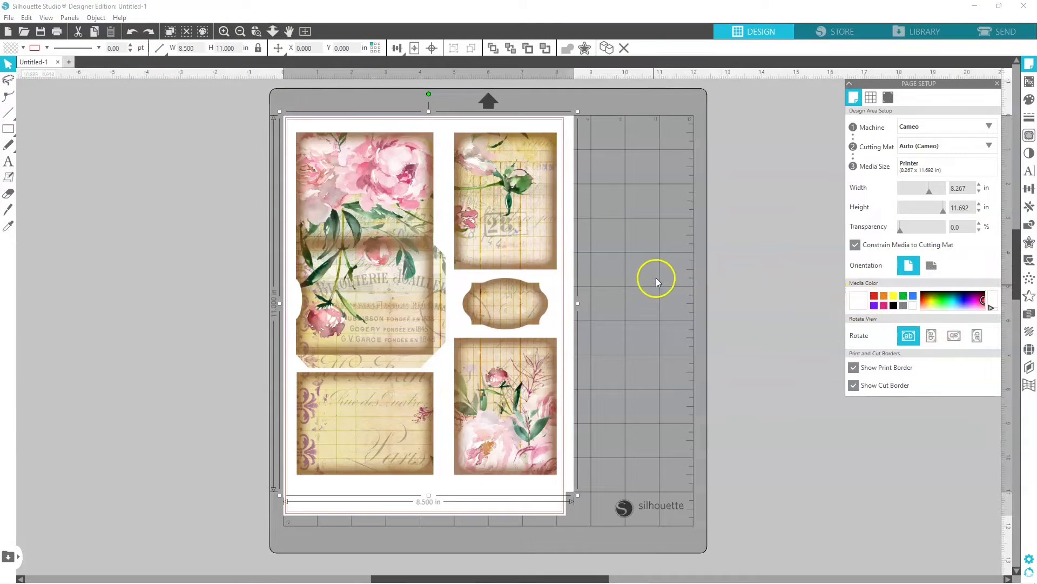
- Turn on registration marks and set their inset to 0.394 in and their length to 0.197 in
left_click(889, 100)
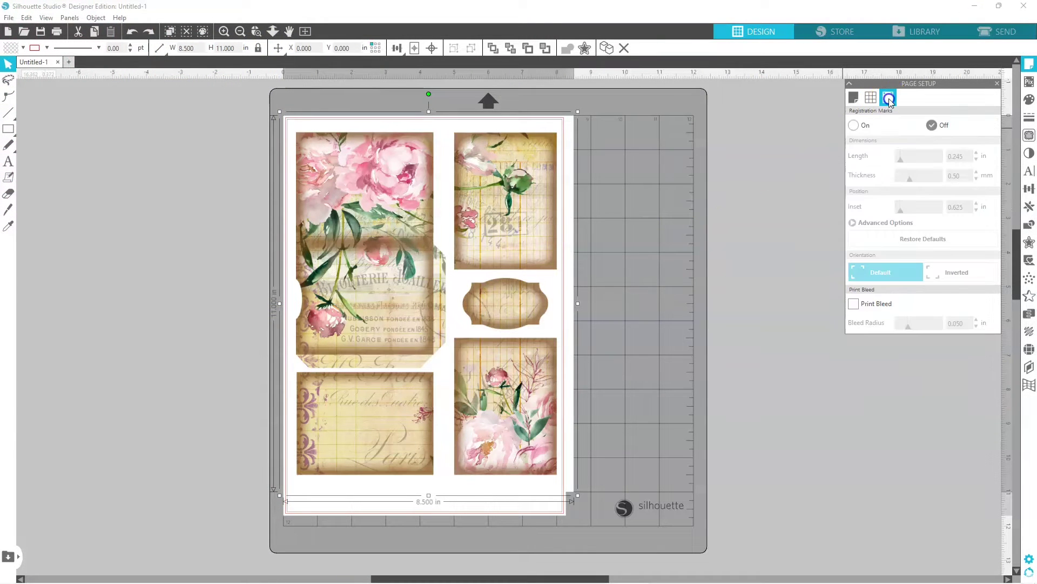
left_click(855, 124)
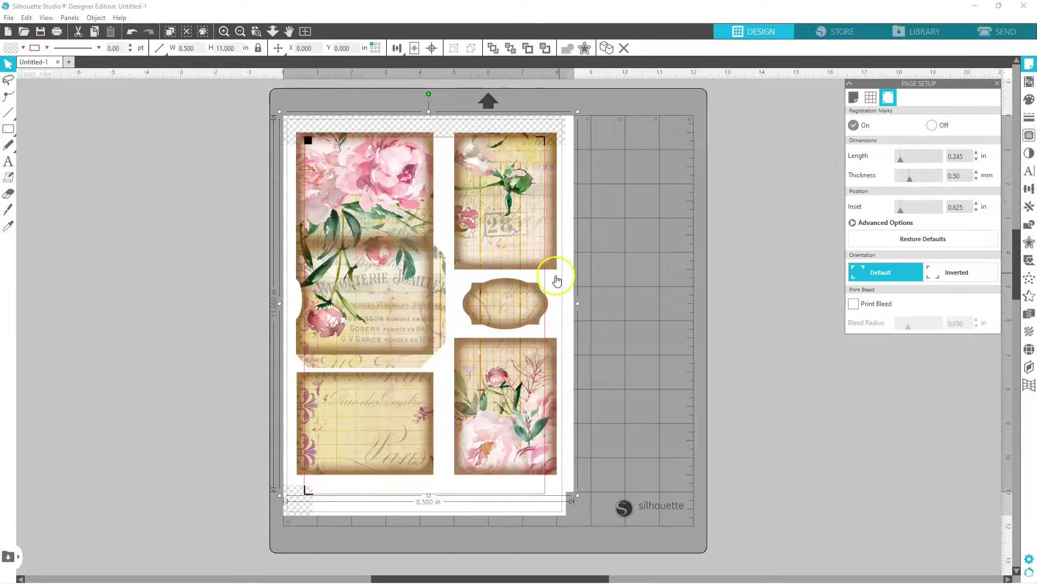
left_click(853, 223)
left_click_drag(900, 214, 890, 212)
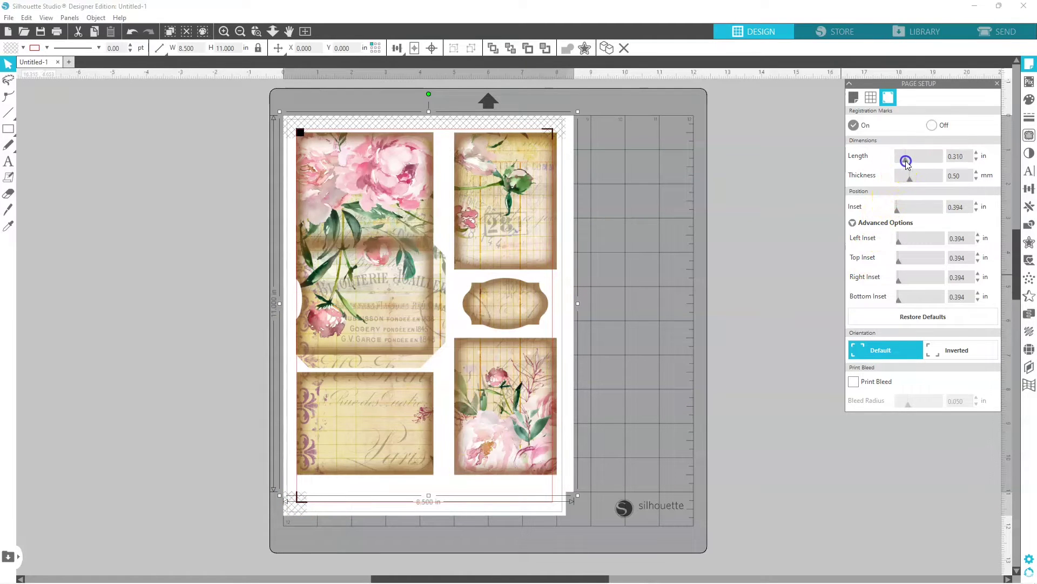
left_click_drag(921, 159, 909, 159)
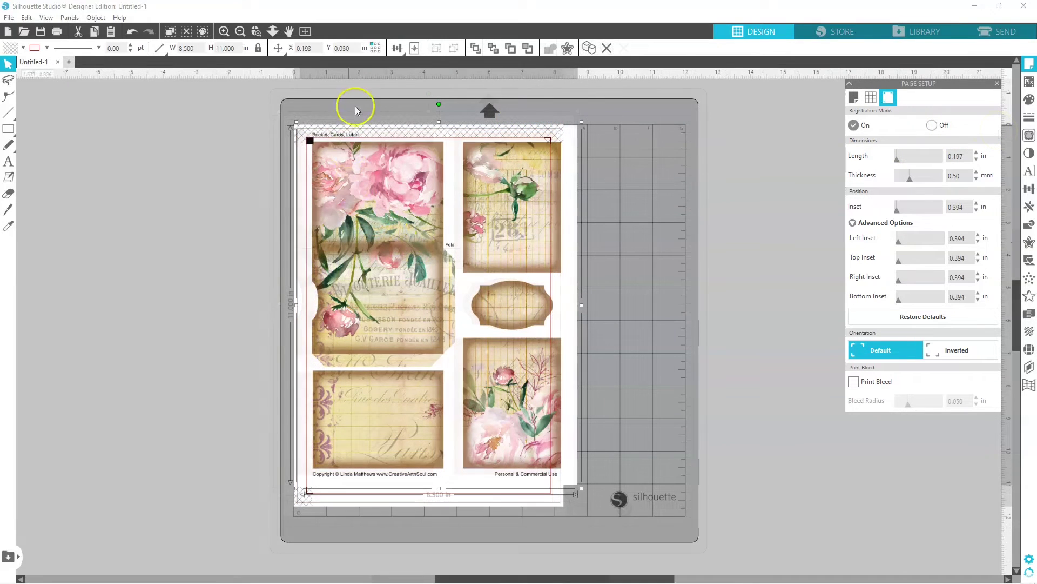
- Turn off the registration marks on the design page
left_click(223, 30)
scroll(248, 178, "up", 2)
left_click_drag(498, 578, 436, 577)
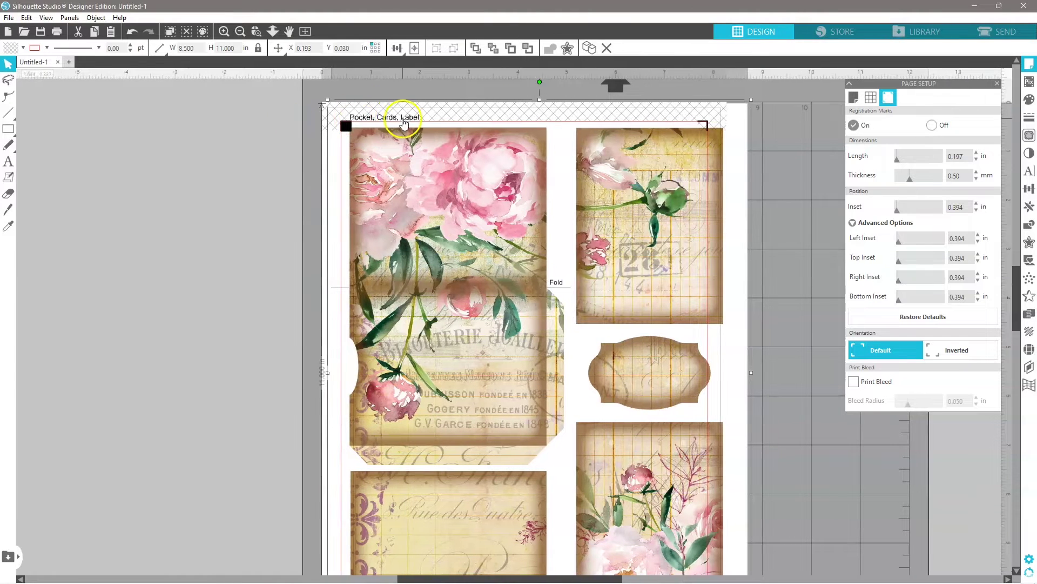
left_click(934, 127)
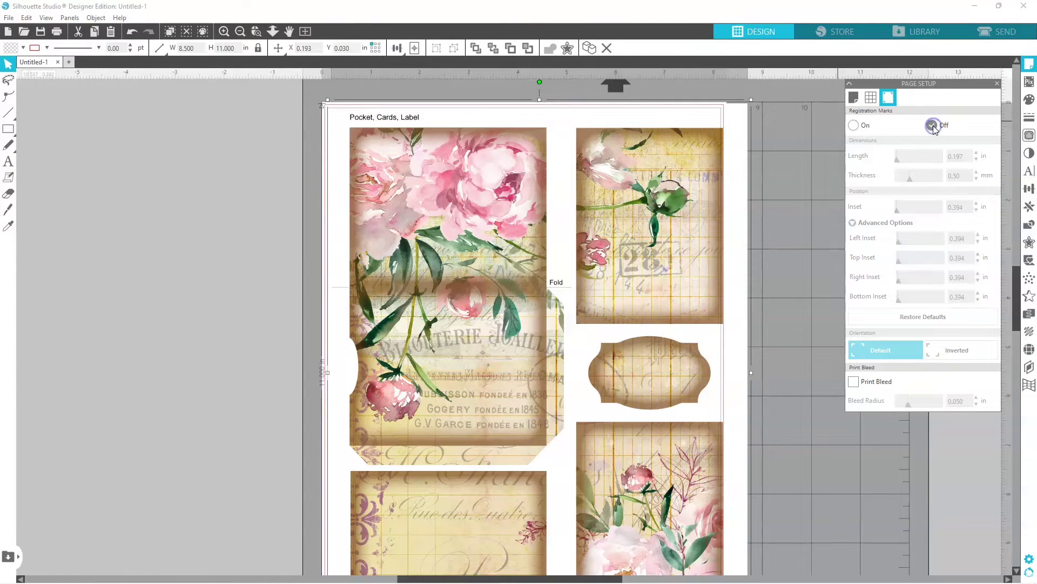
- Erase the "Pocket, Cards, Label" heading above the pocket with an eraser size of 0.250
left_click(14, 195)
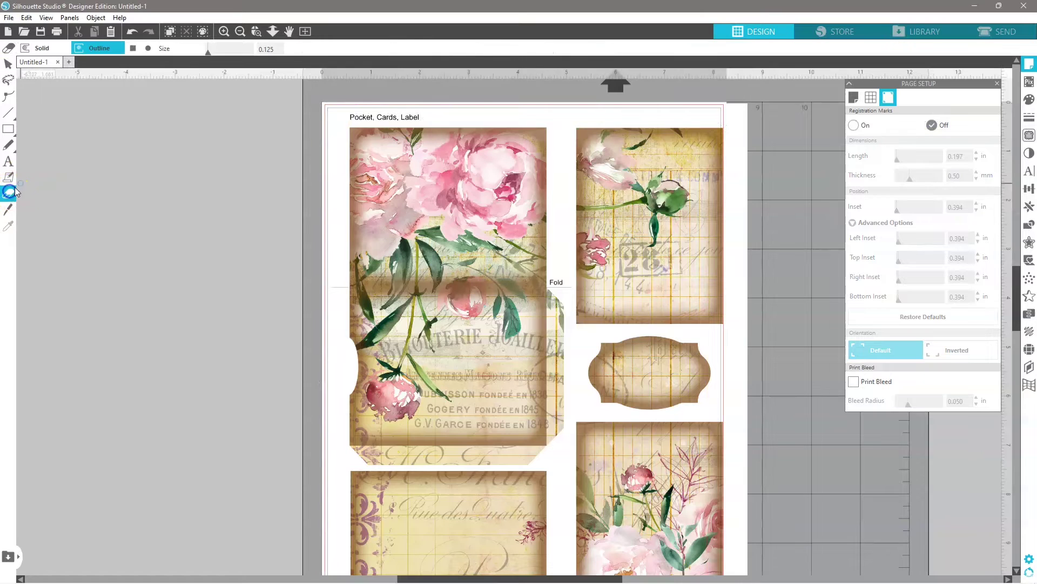
left_click_drag(208, 52, 216, 53)
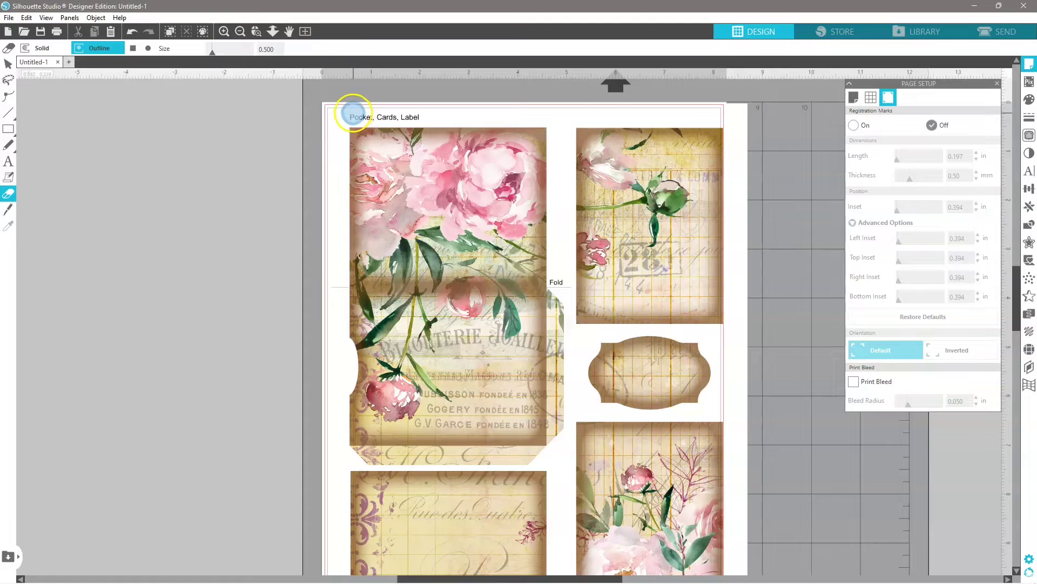
left_click_drag(203, 54, 205, 54)
left_click_drag(362, 117, 423, 118)
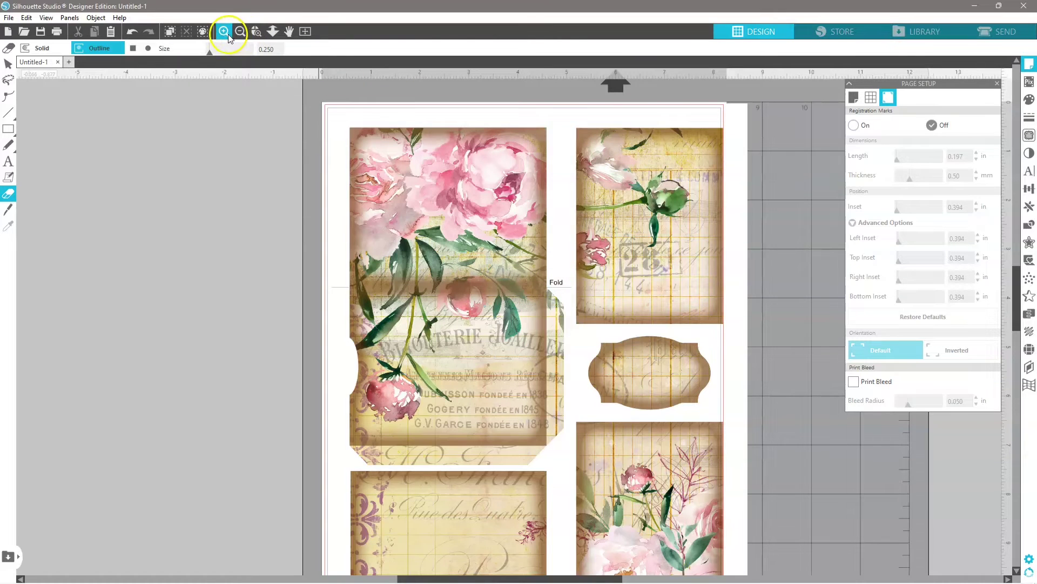
- Erase the "Fold" label and its guide line beside the pocket, reducing the eraser size to 0.125 for fine cleanup
left_click(228, 35)
left_click_drag(591, 265, 577, 267)
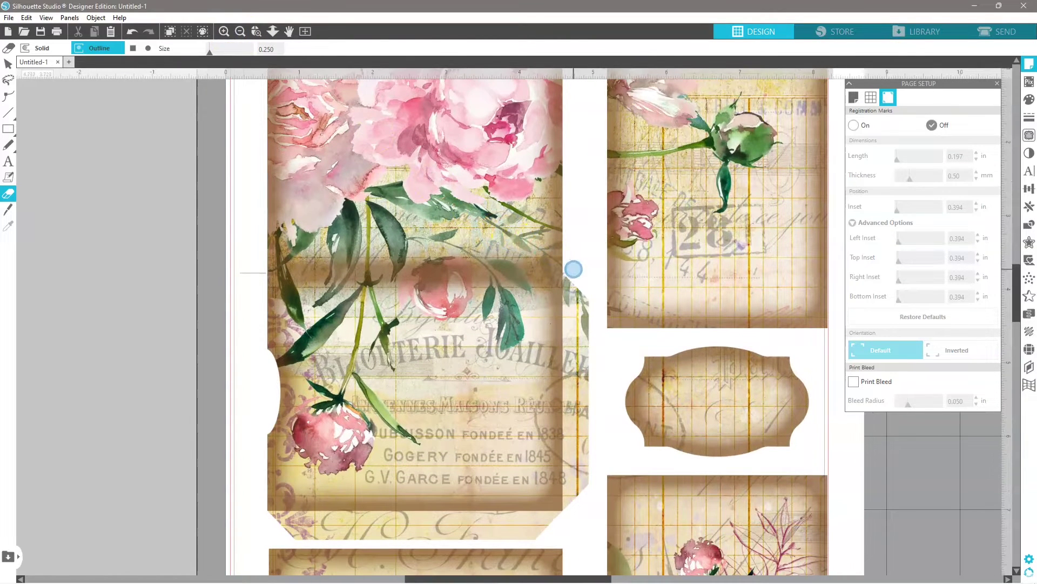
left_click(225, 32)
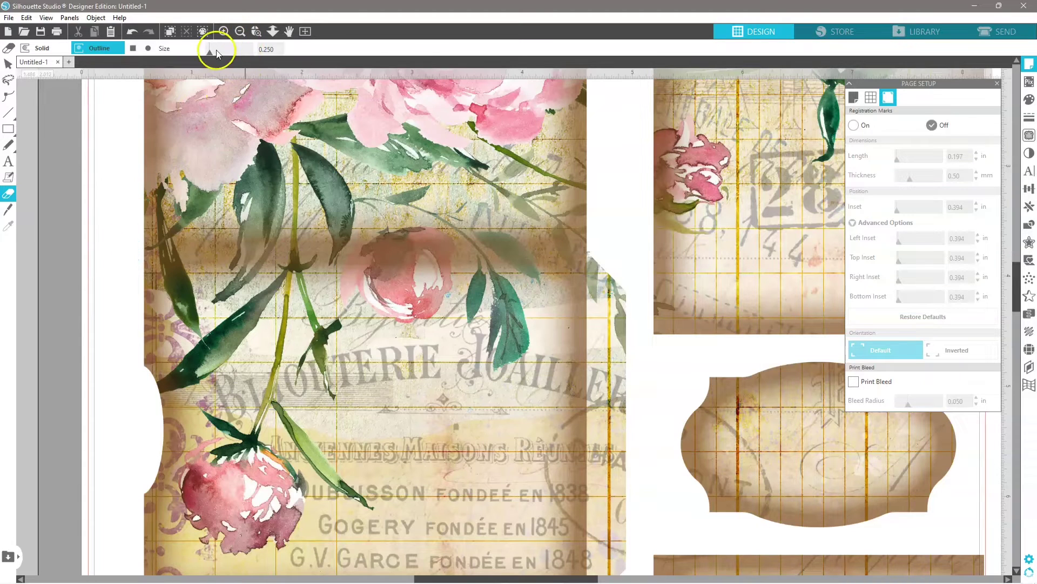
left_click_drag(210, 50, 208, 51)
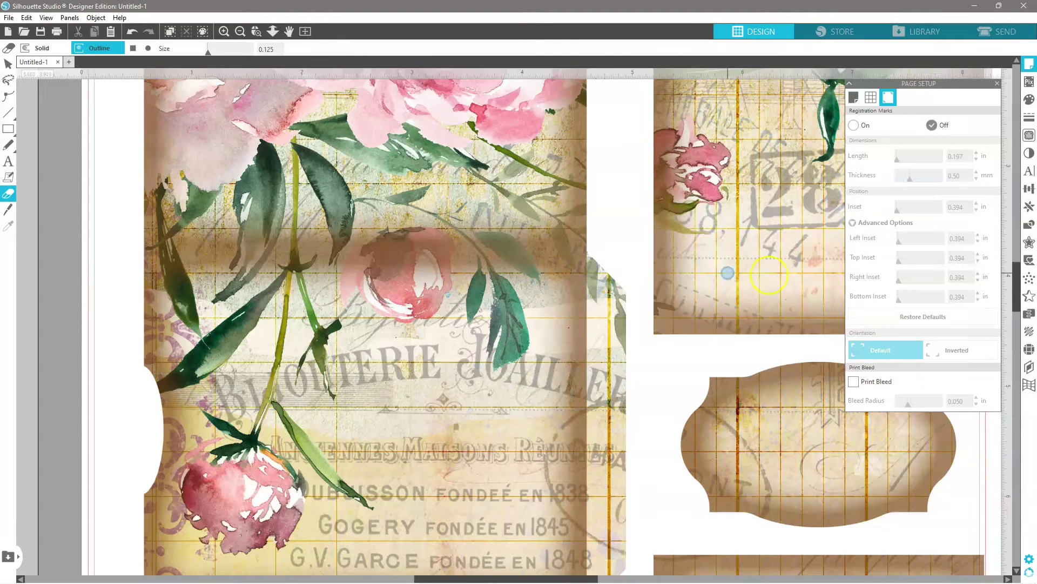
- Erase the copyright and "Personal & Commercial Use" text below the cards with an eraser size of 0.625
left_click(240, 31)
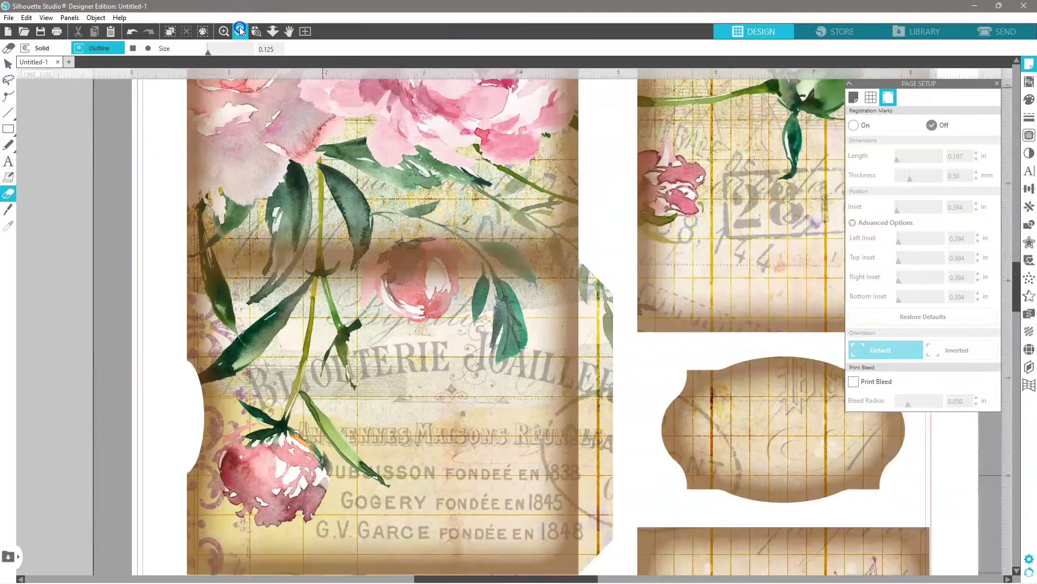
left_click(240, 31)
scroll(477, 393, "down", 2)
scroll(477, 392, "down", 5)
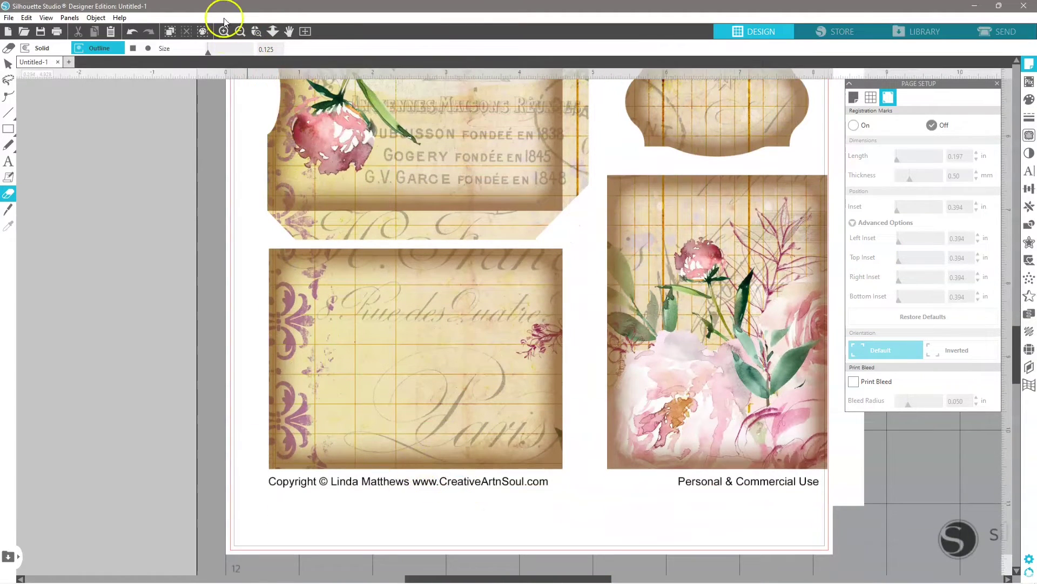
left_click_drag(207, 49, 214, 50)
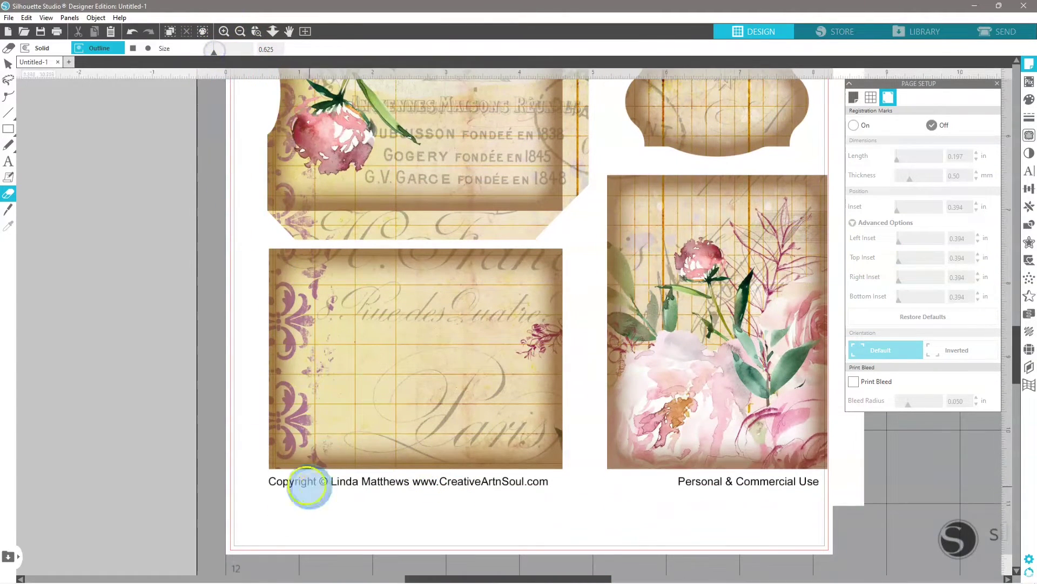
mouse_move(277, 500)
left_mouse_down()
mouse_move(664, 504)
mouse_move(815, 494)
mouse_move(676, 503)
left_mouse_up()
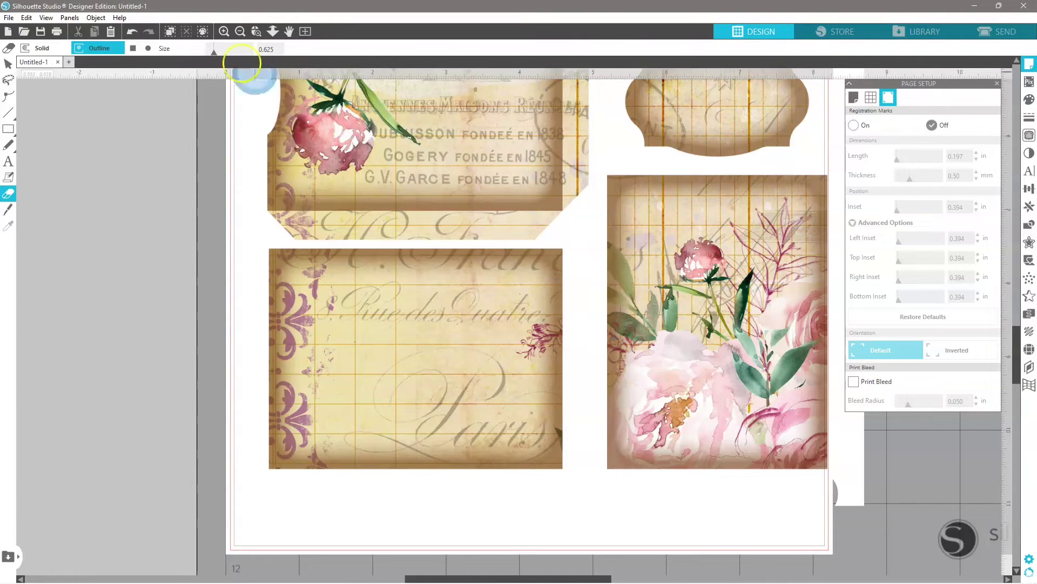
left_click(240, 33)
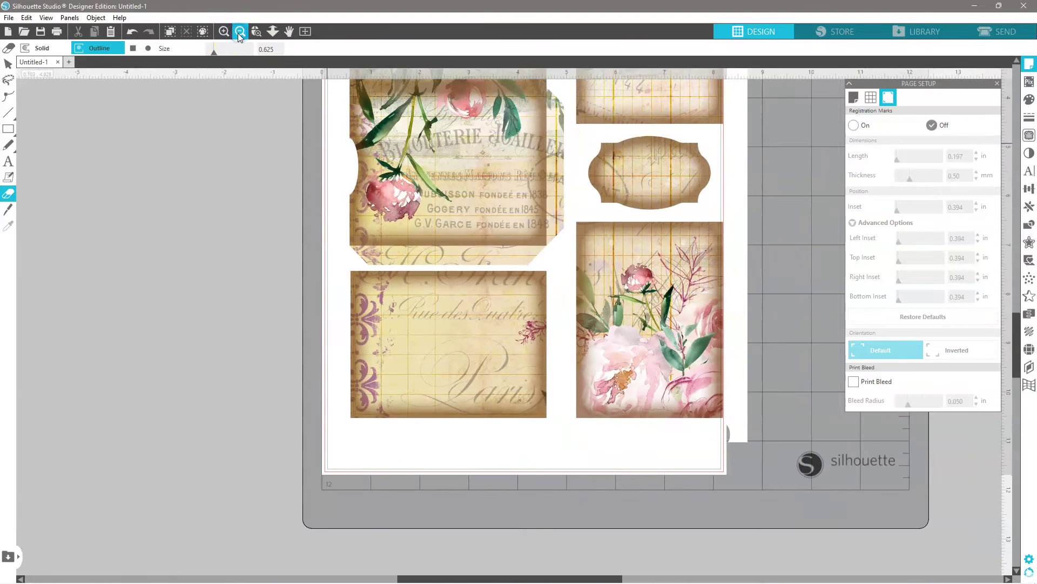
- Trace and detach the pocket, cards and label from the sheet, using a trace area around all pieces and a 100% threshold
left_click(234, 32)
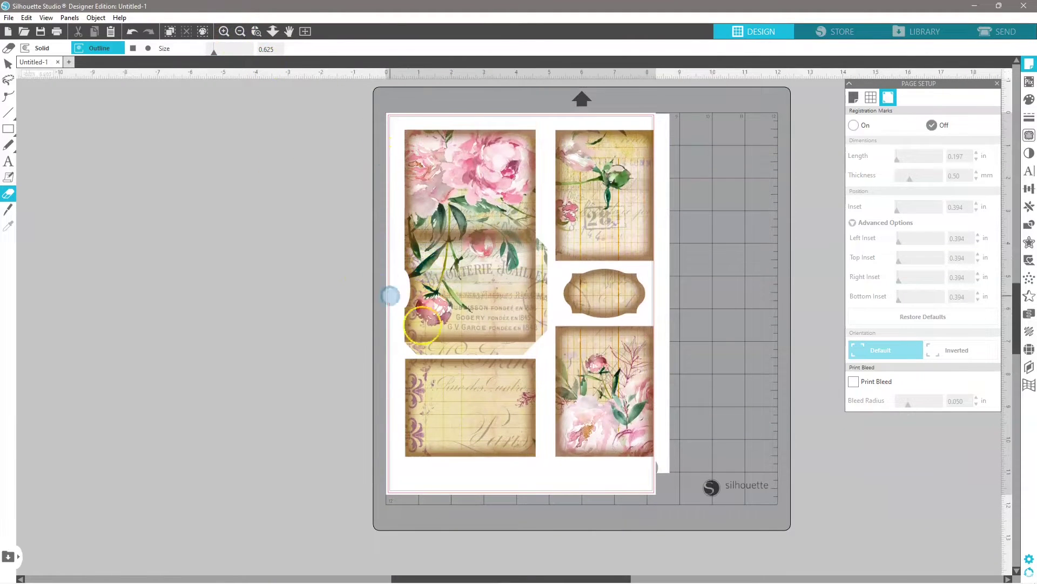
left_click(641, 312)
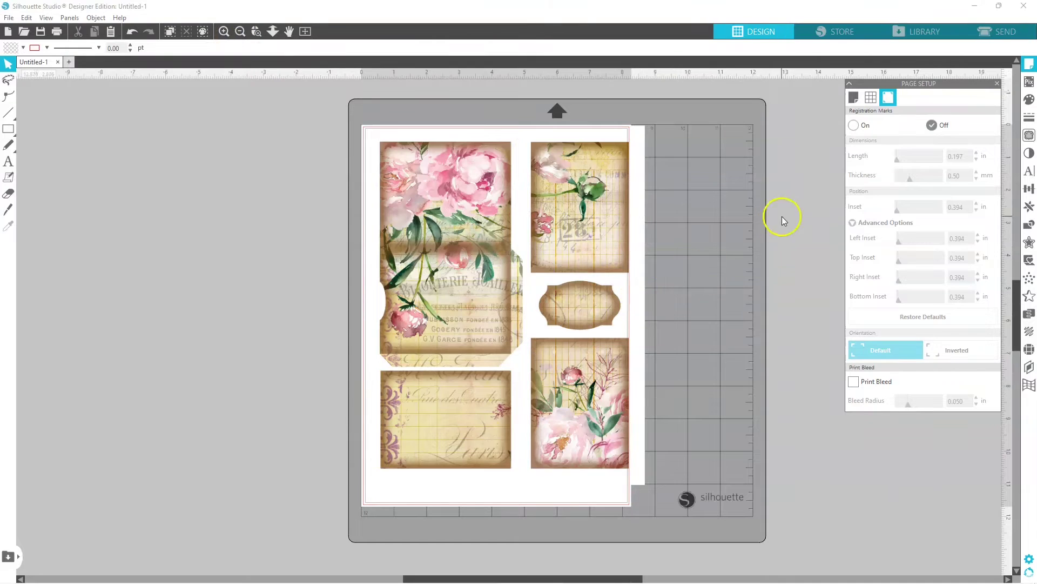
left_click(1029, 137)
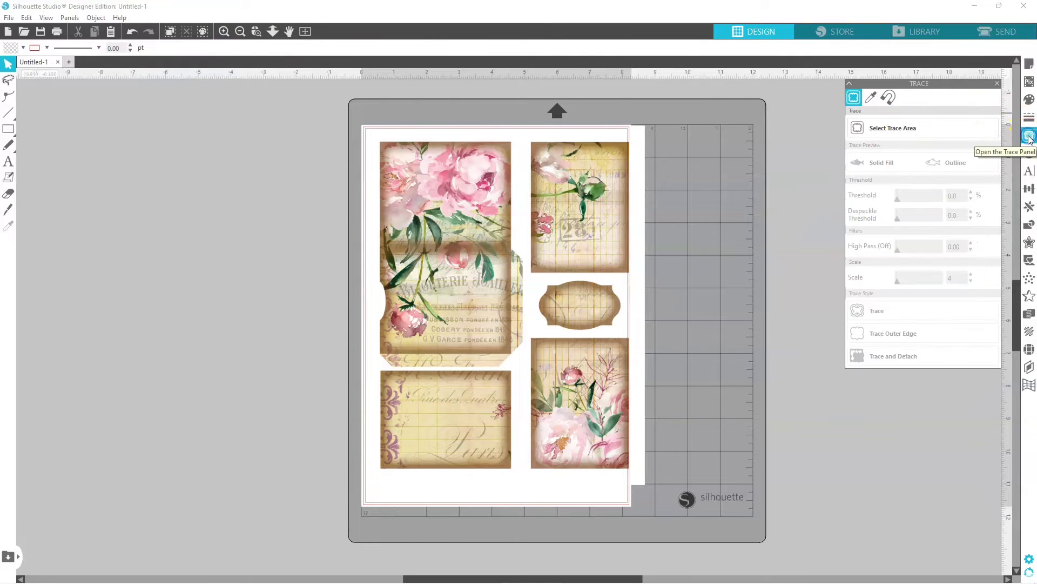
left_click(954, 133)
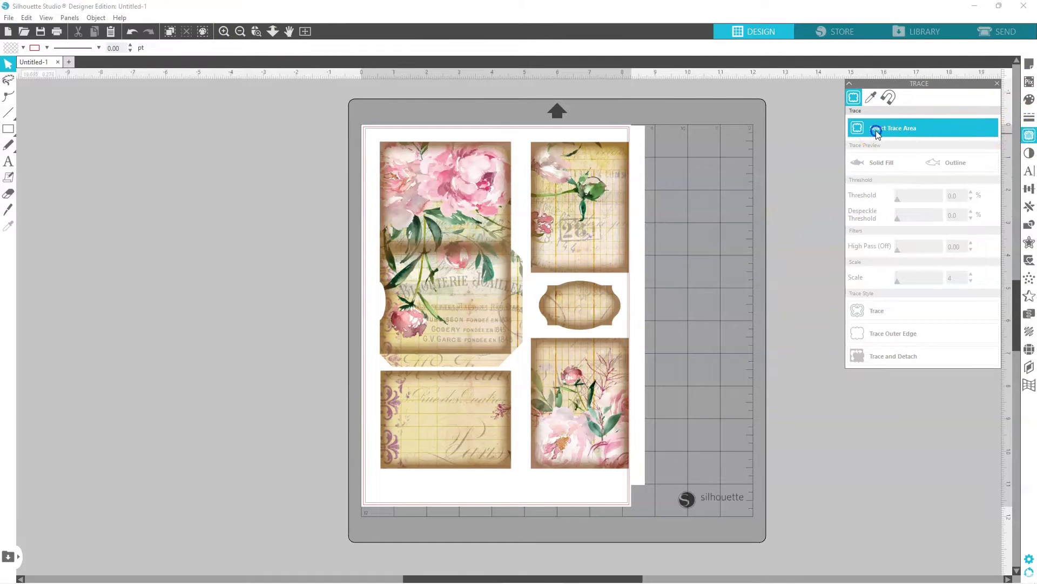
mouse_move(377, 139)
left_mouse_down()
mouse_move(546, 196)
mouse_move(631, 375)
mouse_move(636, 481)
left_mouse_up()
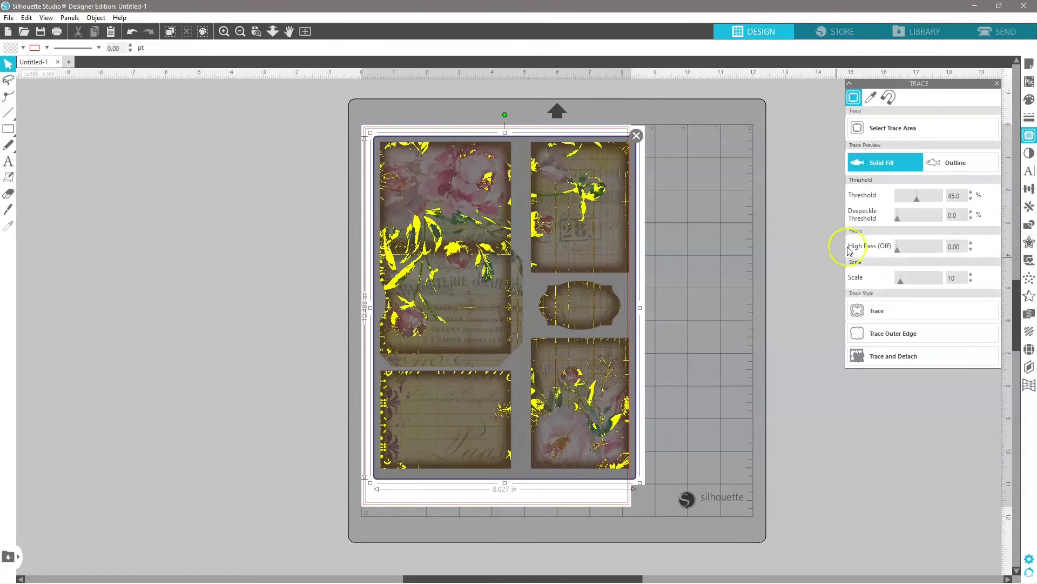
left_click_drag(917, 201, 949, 201)
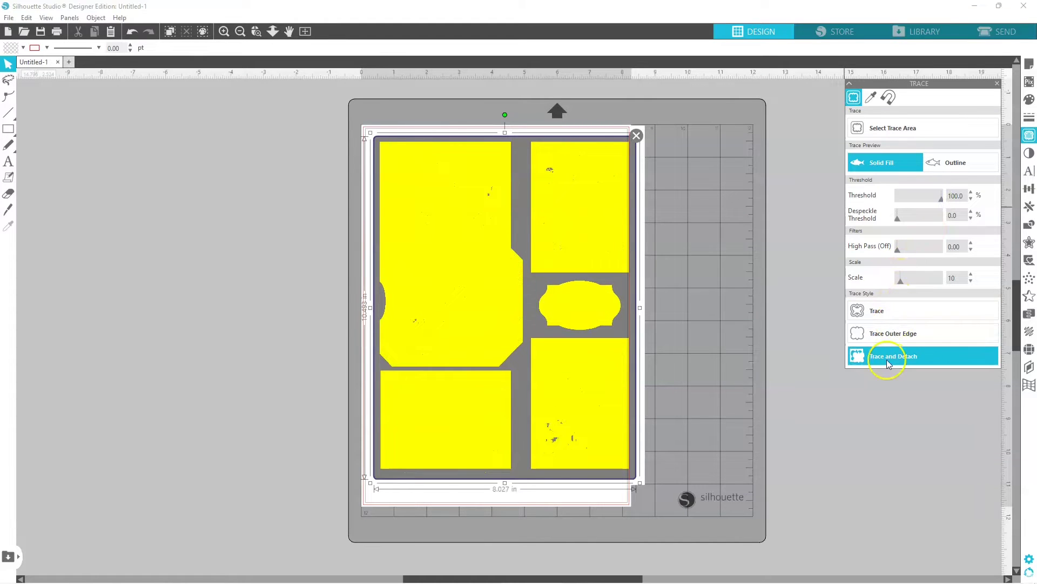
left_click(921, 357)
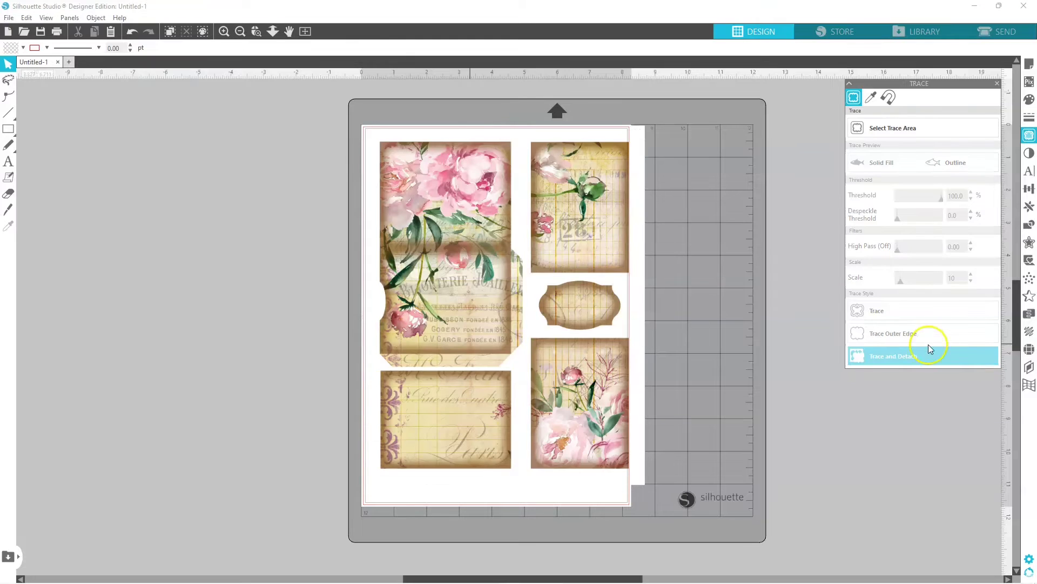
- Move the leftover white background sheet off the page to the empty area beside the cutting mat
left_click(523, 229)
left_click_drag(523, 229, 236, 228)
left_click_drag(345, 293, 306, 294)
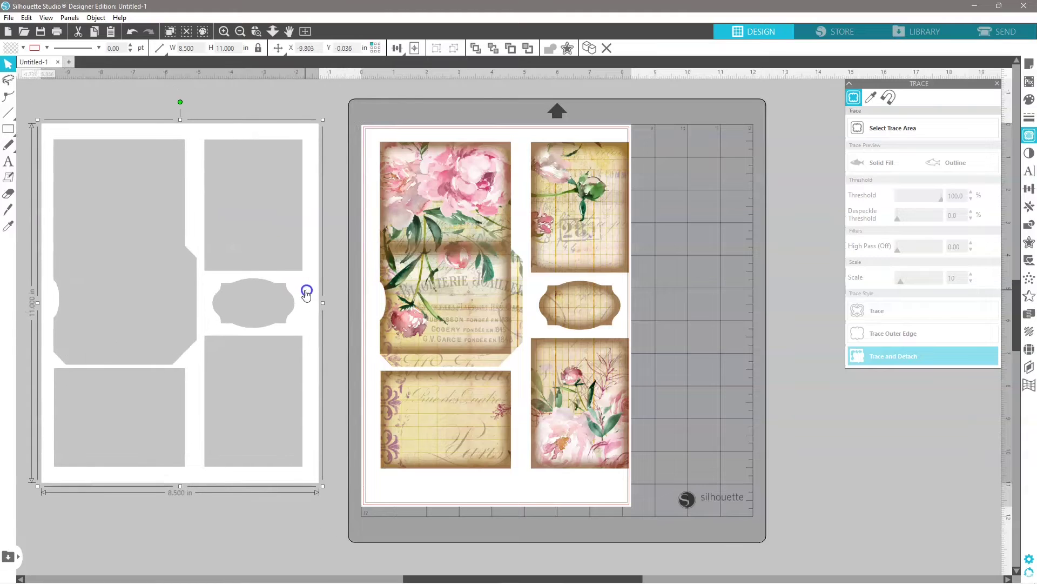
- Reposition the detached pocket, three cards and label to spread them out within the page
left_click_drag(459, 217, 452, 211)
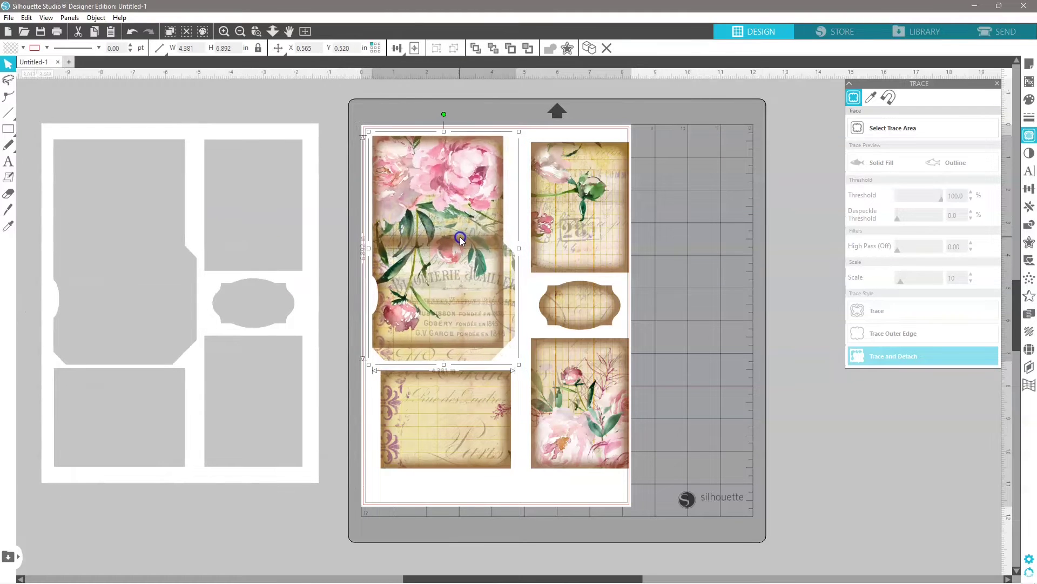
left_click_drag(566, 238, 557, 236)
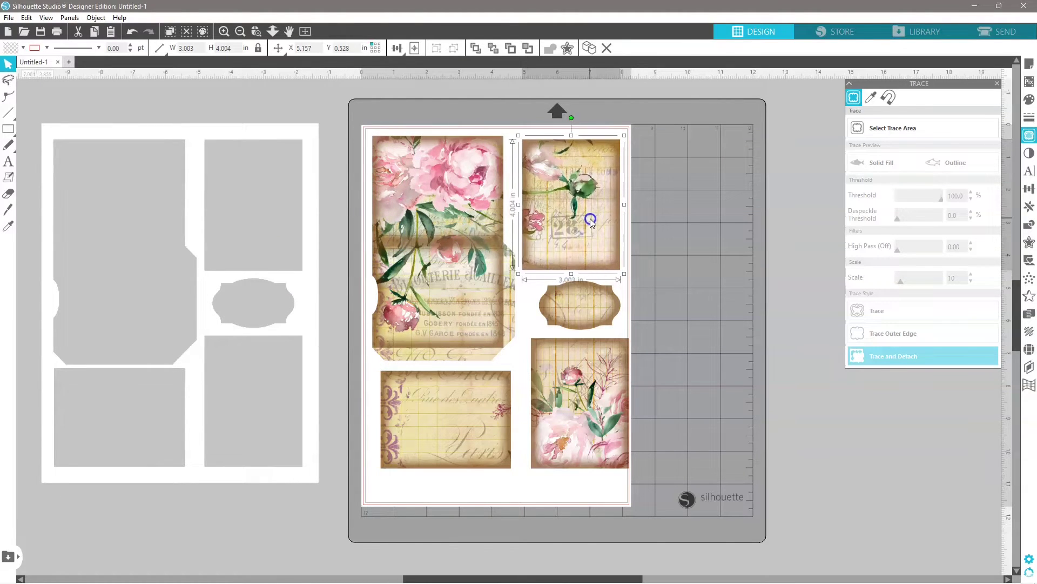
left_click_drag(589, 306, 582, 308)
left_click_drag(591, 390, 582, 409)
left_click_drag(473, 418, 465, 447)
- Turn the registration marks on for the page and show their advanced inset options
left_click(1004, 81)
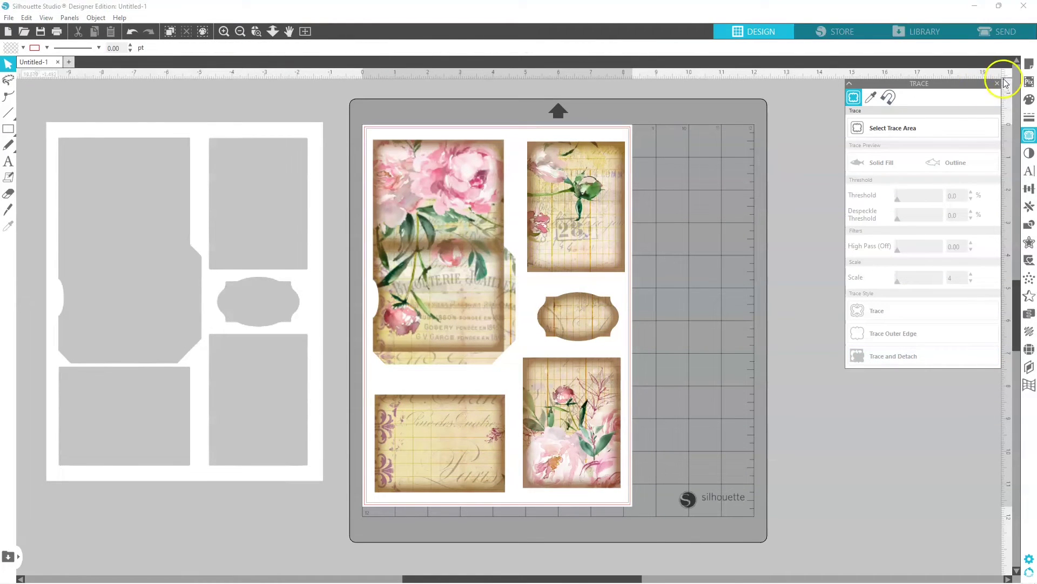
left_click(1029, 65)
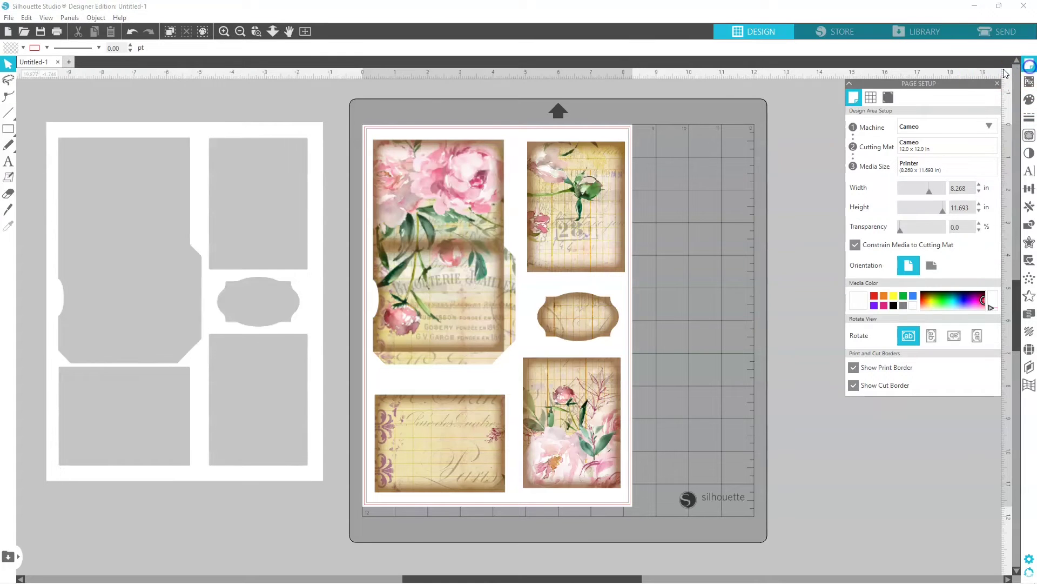
left_click(889, 100)
left_click(853, 126)
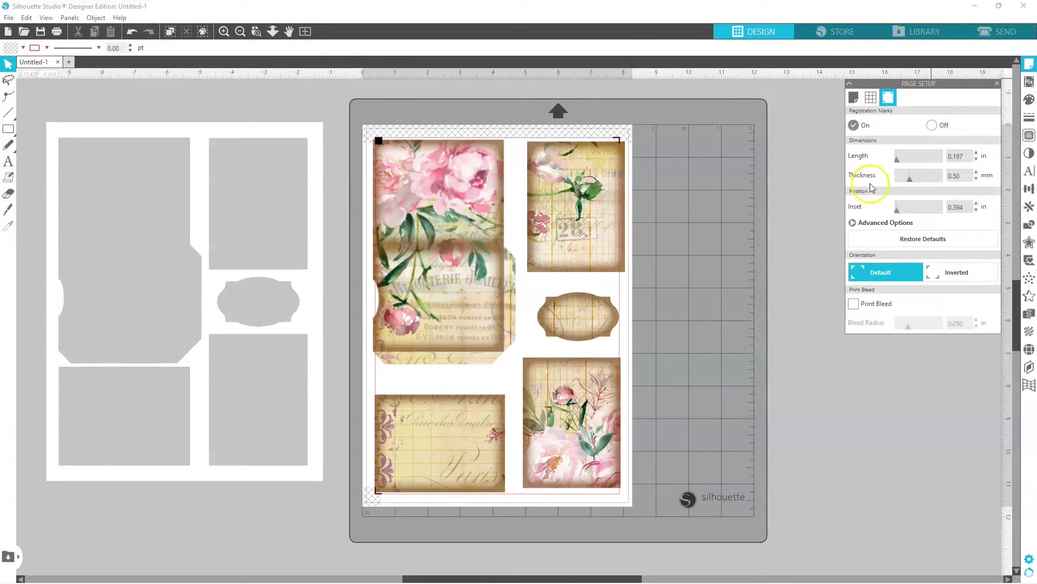
left_click(853, 223)
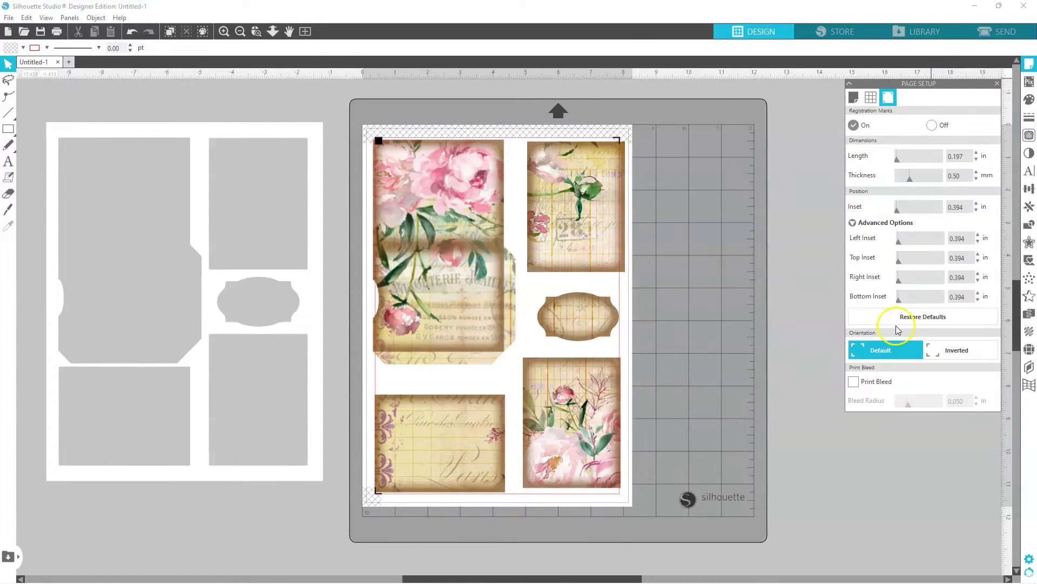
left_click(898, 210)
- Rearrange the pocket, cards and label so they sit inside the registration mark cut border without overlapping
left_click_drag(421, 212, 430, 223)
left_click_drag(567, 216, 561, 219)
left_click_drag(469, 230, 467, 229)
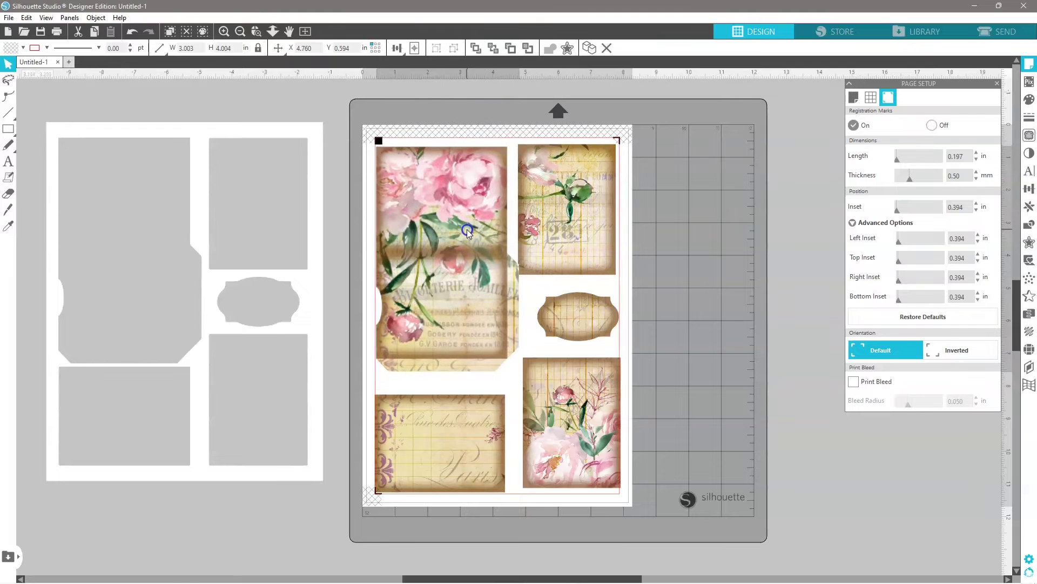
left_click_drag(583, 316, 572, 314)
left_click_drag(580, 428, 576, 431)
left_click_drag(480, 449, 484, 447)
left_click_drag(478, 350, 478, 362)
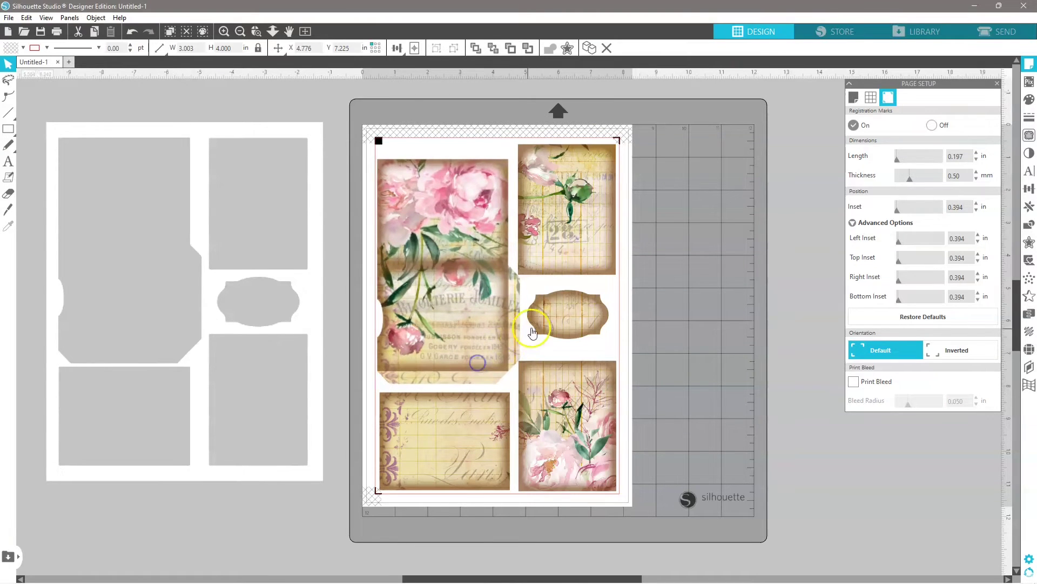
- Fine-tune the placement of the rosebud card and the pocket inside the cut border
left_click(563, 247)
left_click_drag(582, 259, 582, 259)
left_click(473, 312)
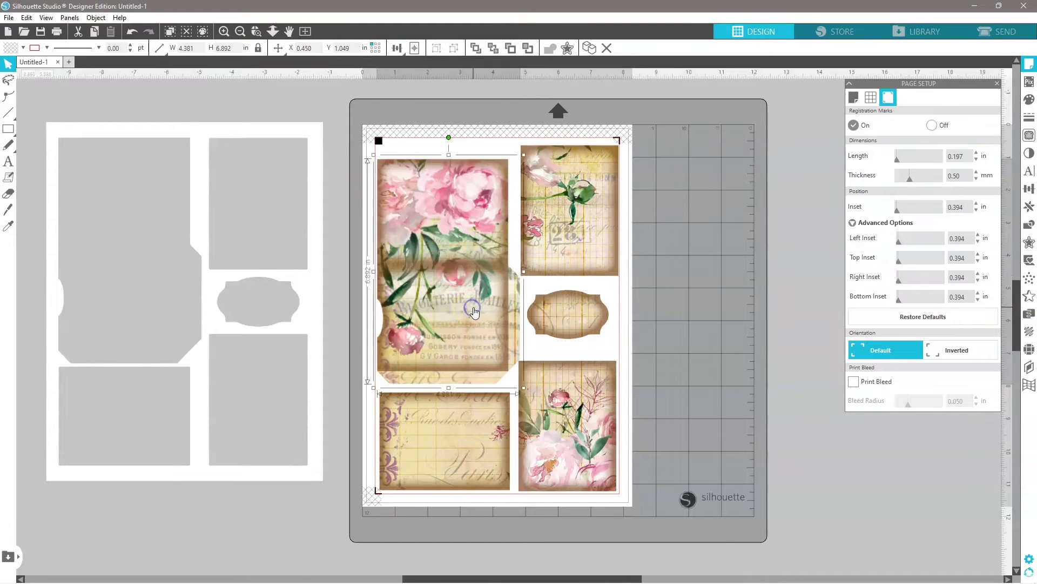
left_click_drag(474, 313, 474, 311)
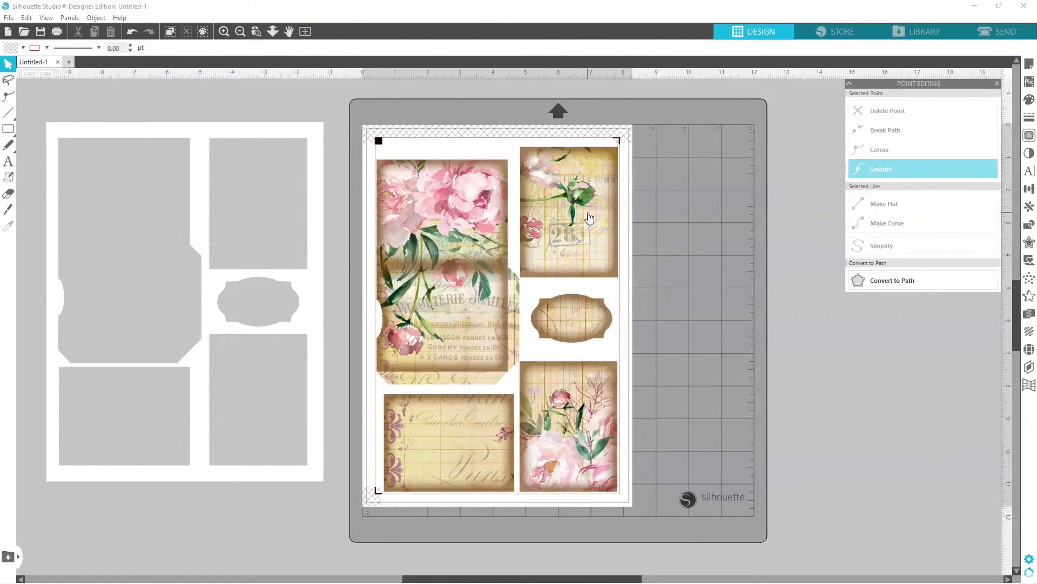
- Move the rosebud card off the page onto the blank part of the mat and open its outline for point editing
left_click(589, 218)
left_click_drag(571, 222, 700, 244)
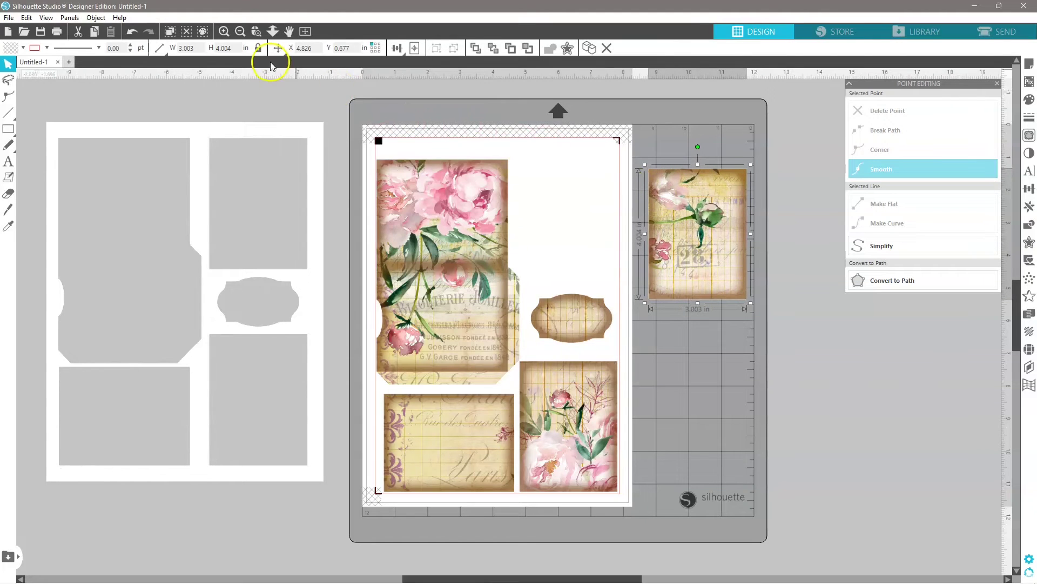
left_click(223, 31)
left_click(225, 31)
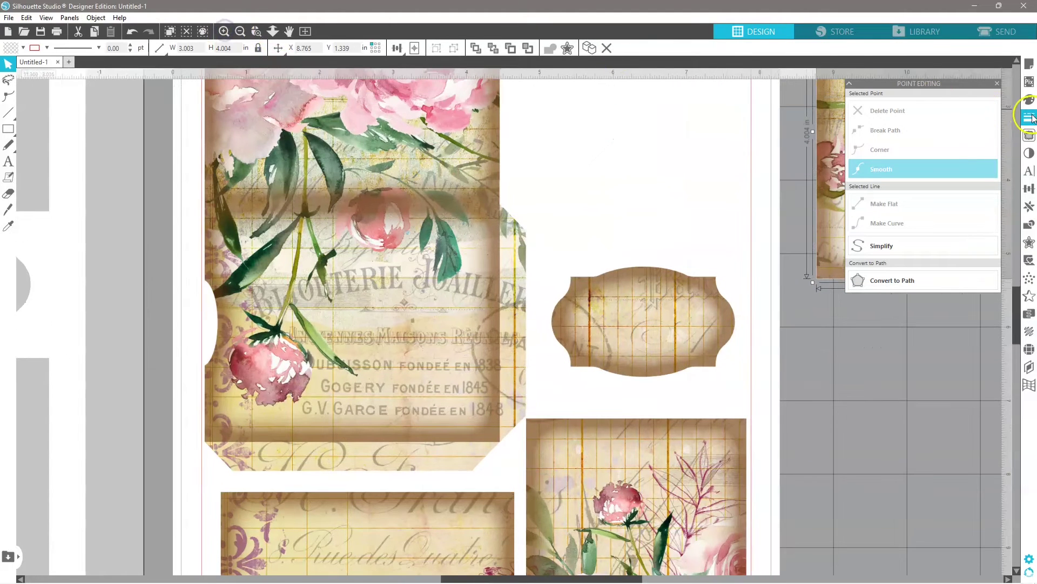
left_click(997, 84)
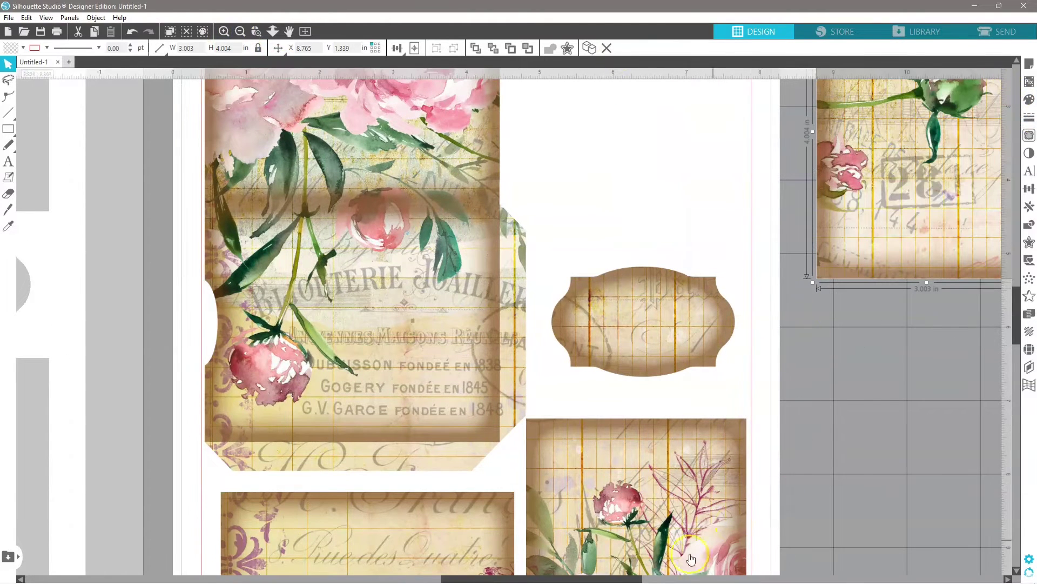
left_click_drag(1016, 317, 1020, 291)
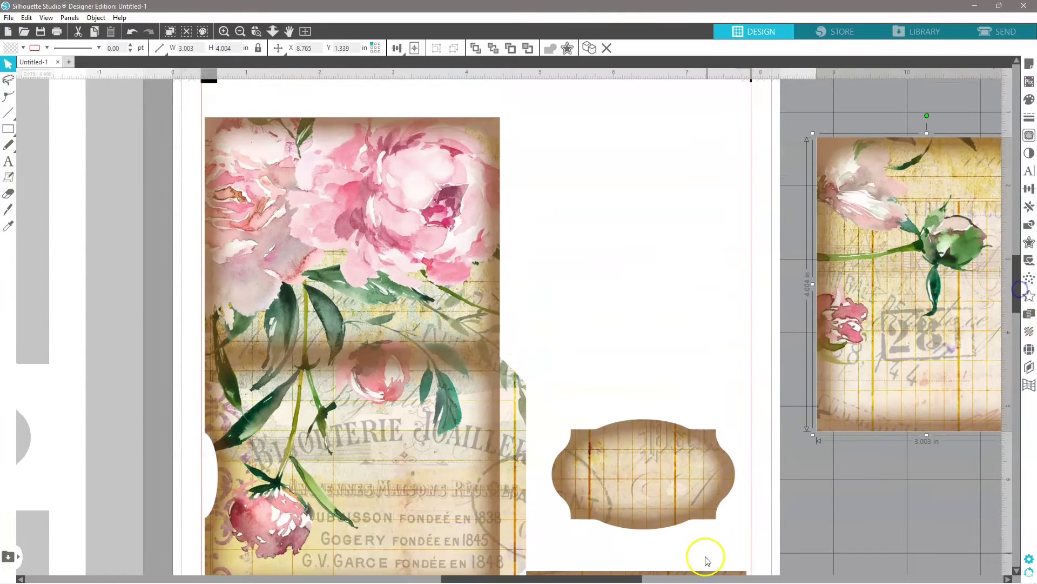
left_click_drag(625, 572, 757, 572)
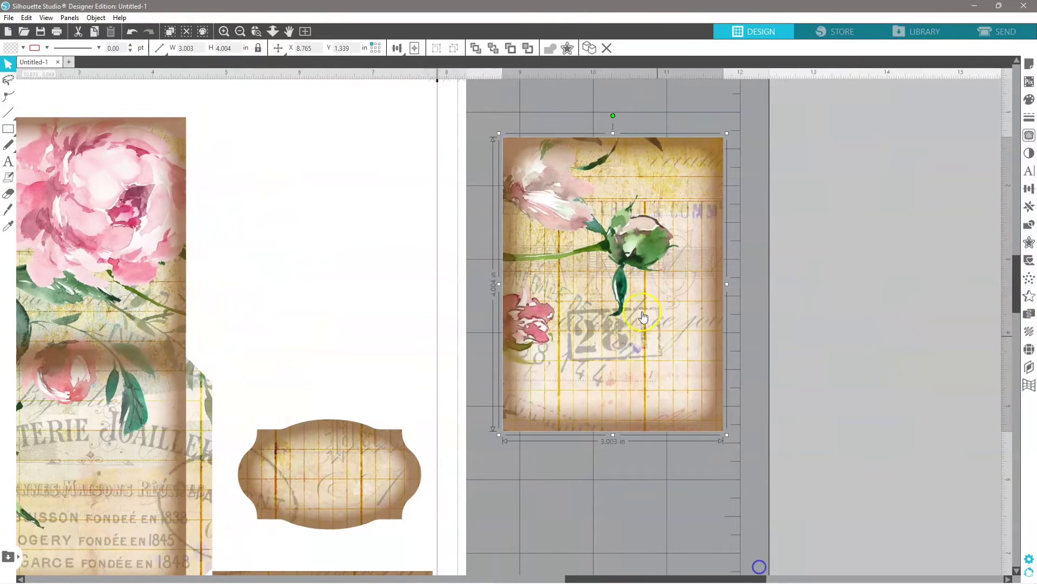
left_click(224, 32)
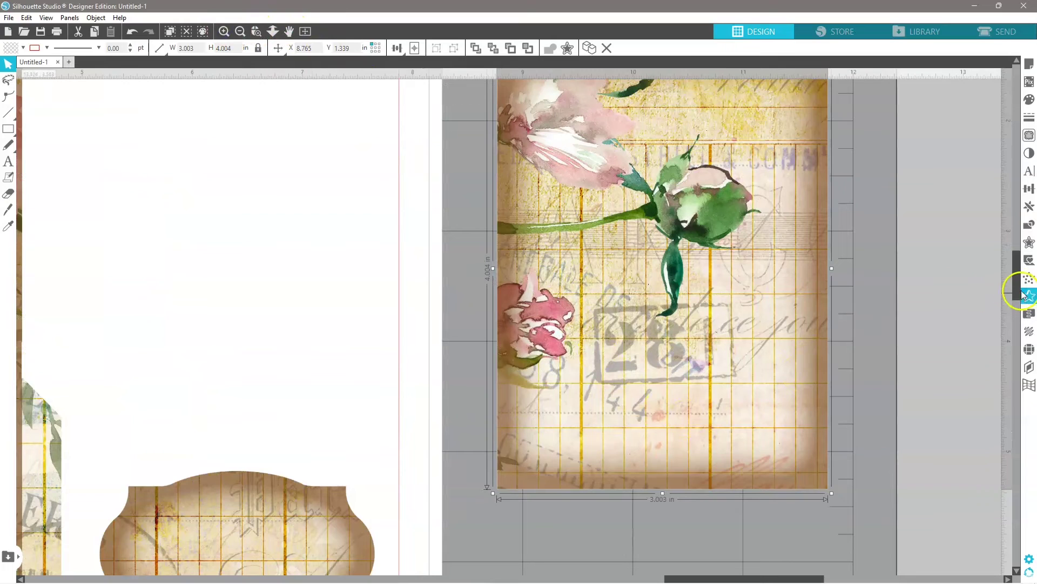
left_click_drag(1015, 284, 1010, 282)
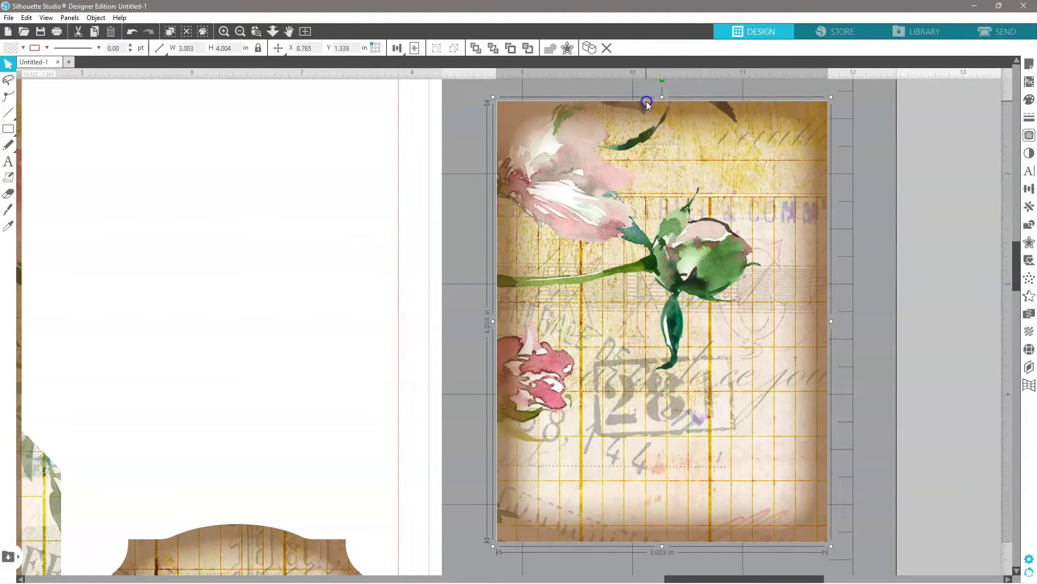
double_click(646, 102)
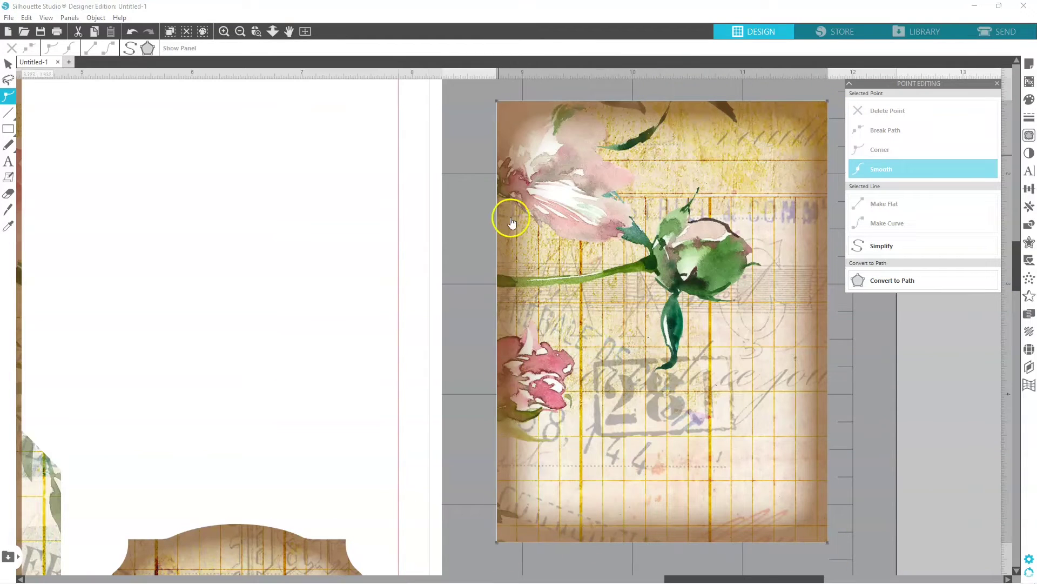
- Examine the corner points and edges of the rosebud card's traced outline in point editing
left_click(498, 100)
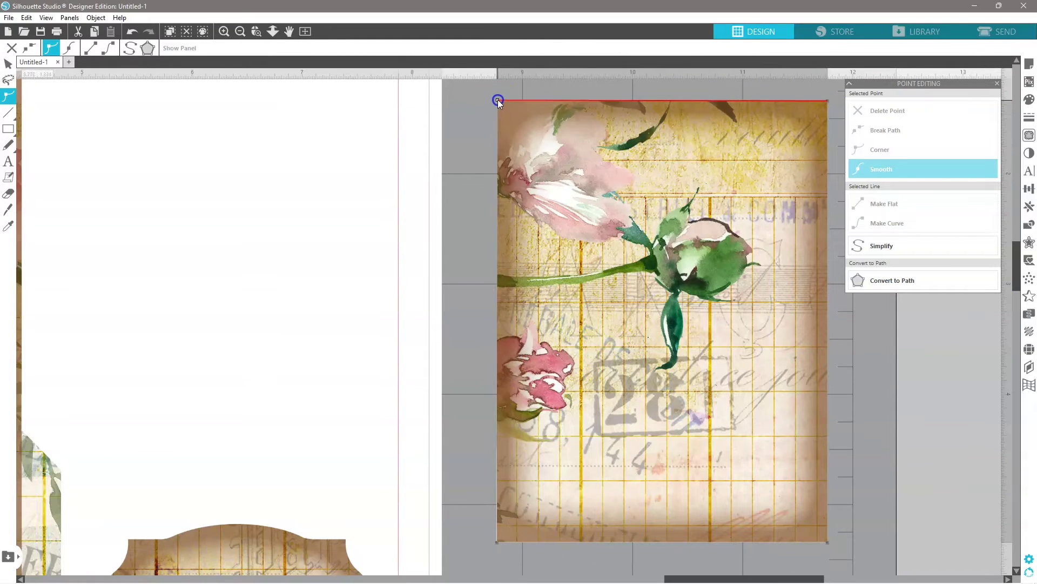
left_click(880, 149)
left_click(828, 100)
left_click_drag(828, 99, 829, 99)
left_click(846, 205)
left_click(857, 327)
double_click(827, 250)
left_click(828, 120)
left_click(829, 101)
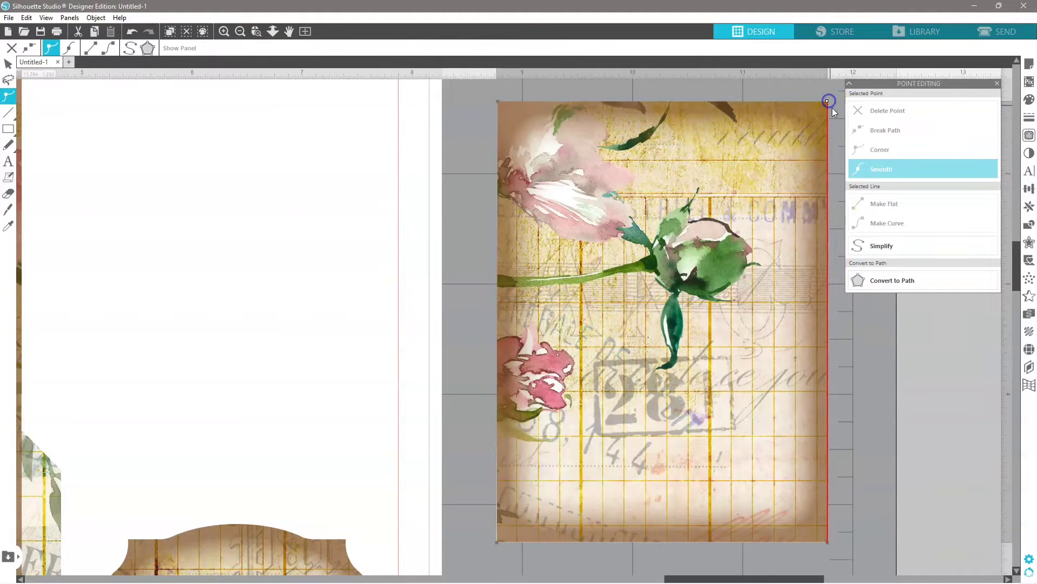
left_click(848, 279)
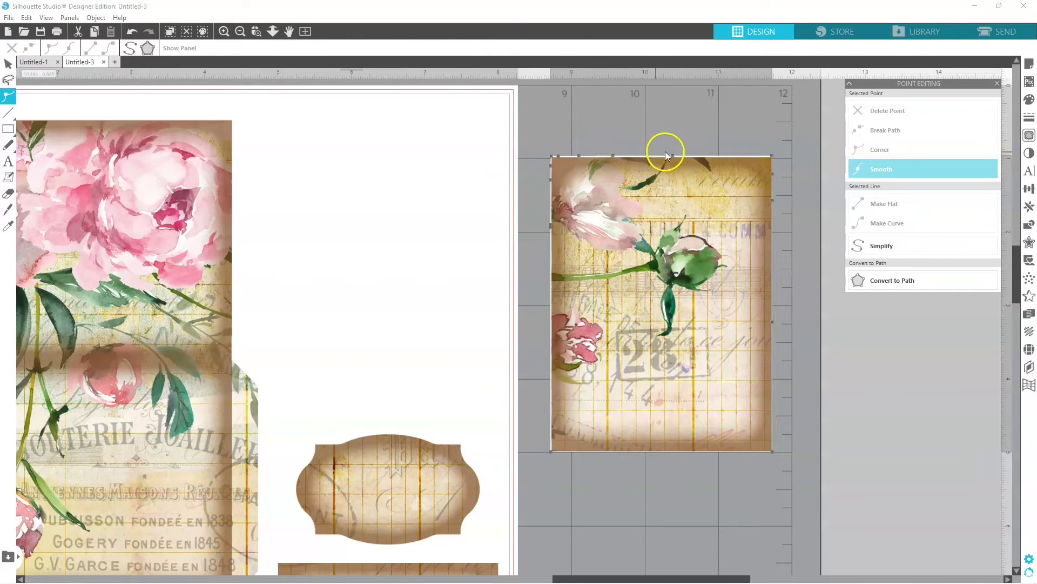
- Delete the surplus edit points along the top, upper right and left edges of the rosebud card's outline in Untitled-3
left_click(878, 253)
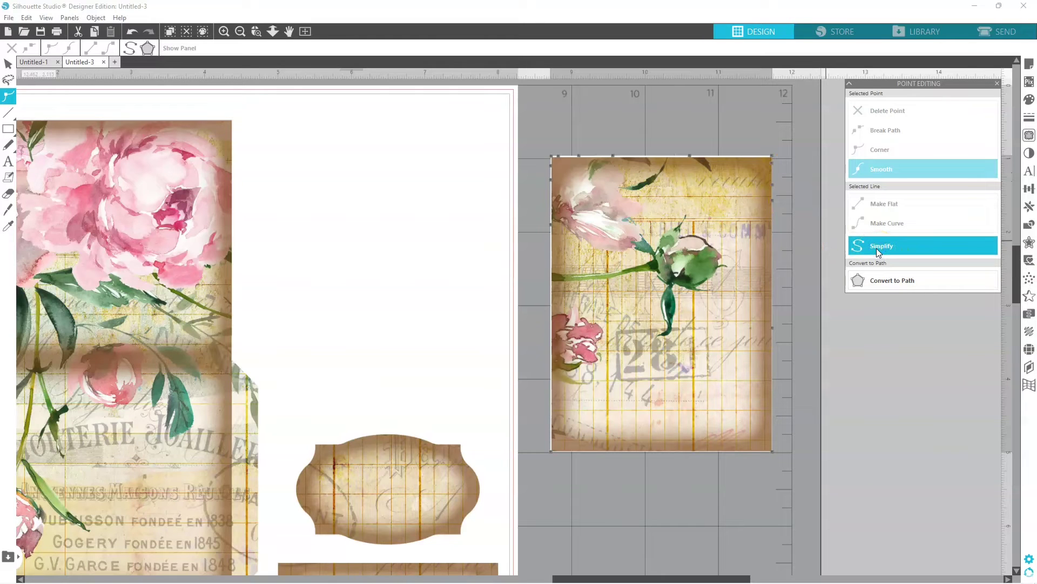
left_click(579, 157)
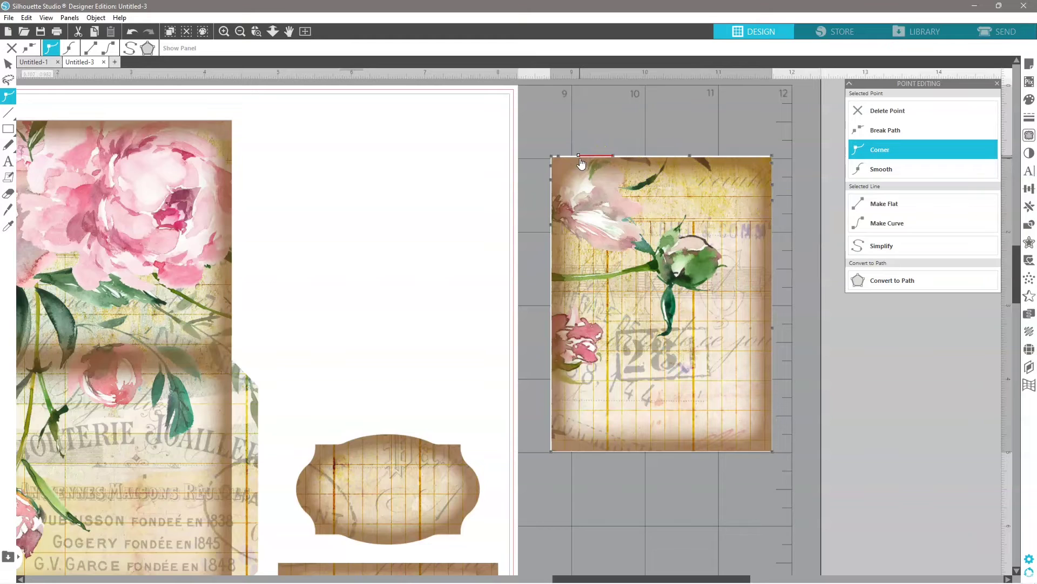
left_click(558, 157)
left_click(579, 167)
left_click(773, 200)
left_click(774, 337)
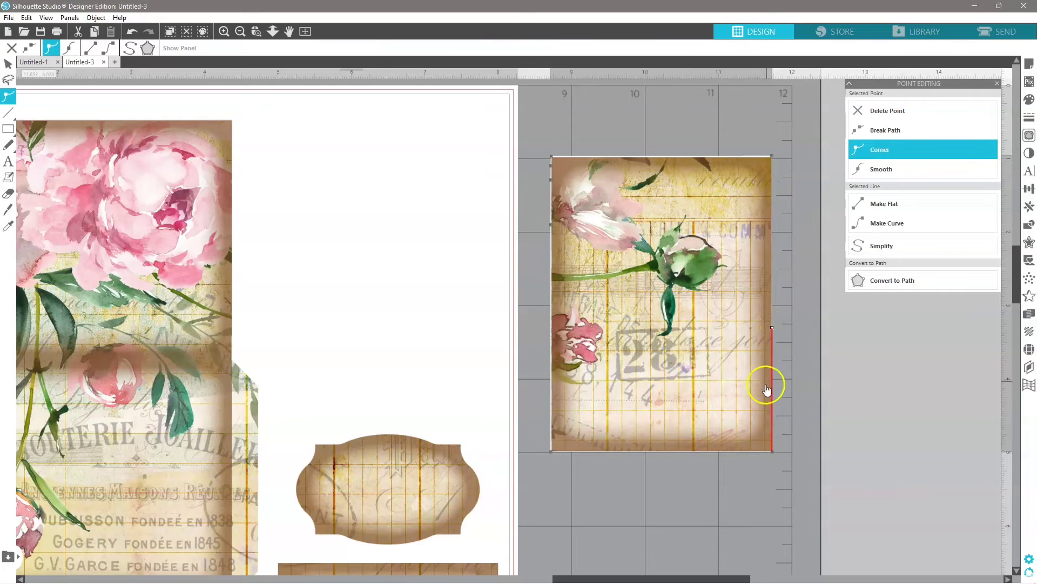
left_click(551, 225)
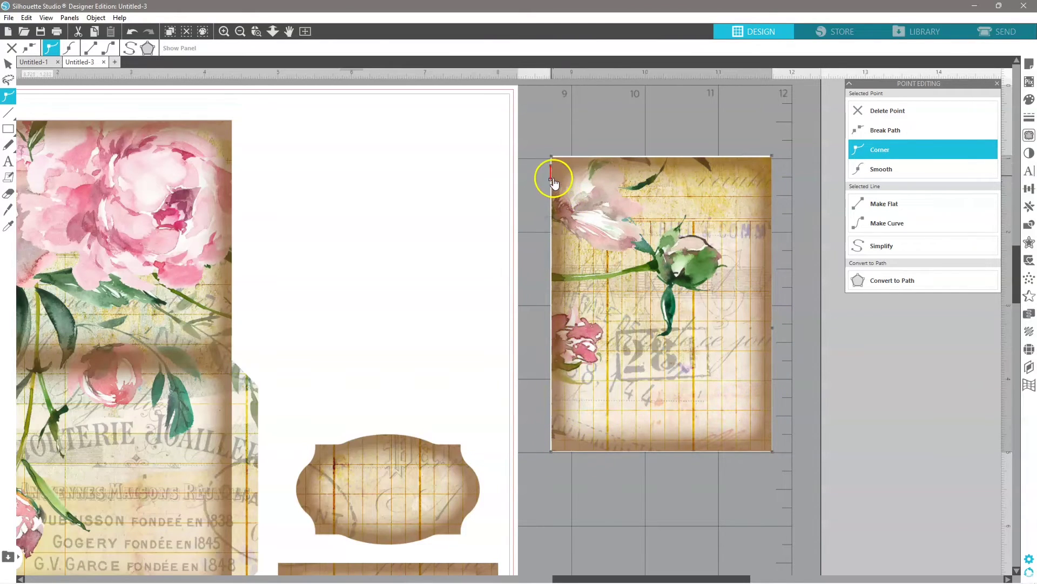
left_click(565, 160)
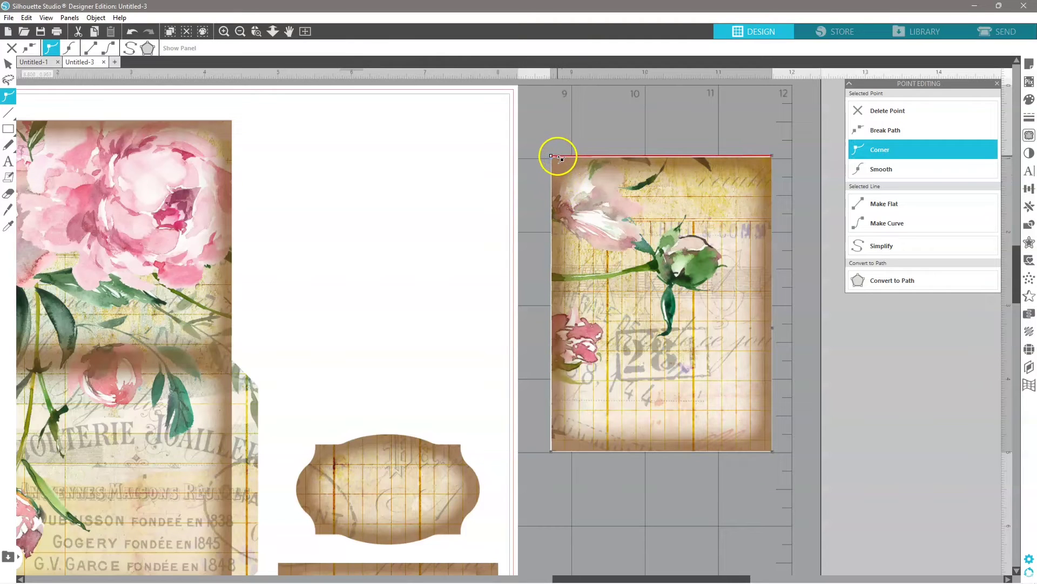
left_click(598, 136)
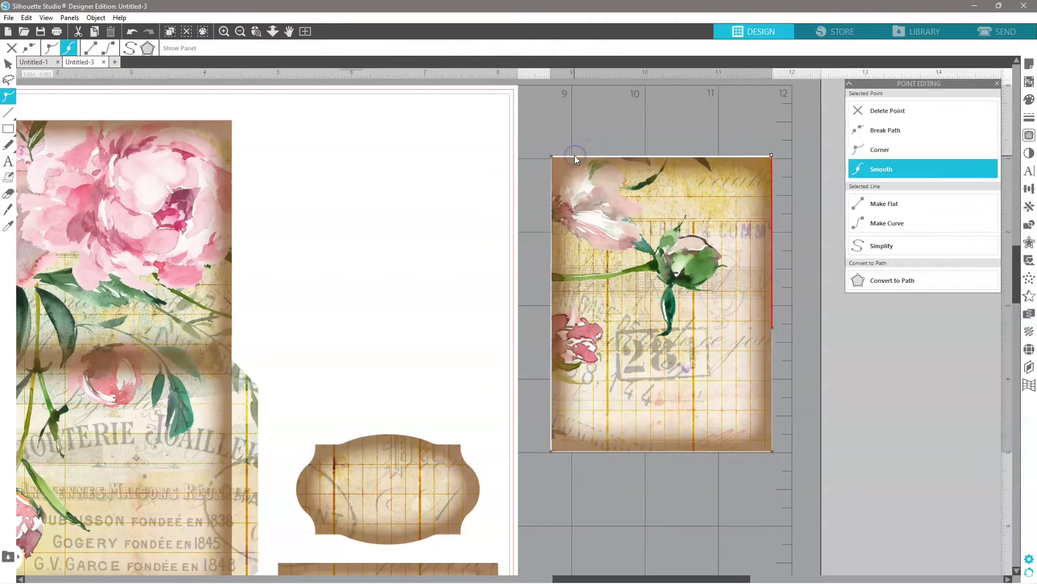
left_click(771, 335)
key("Delete")
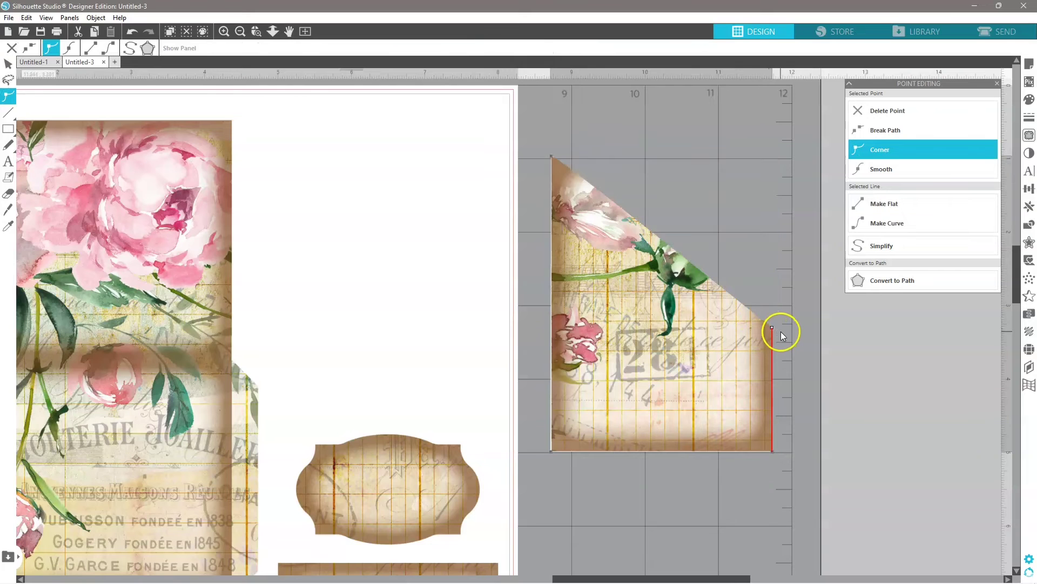
key("ctrl+z")
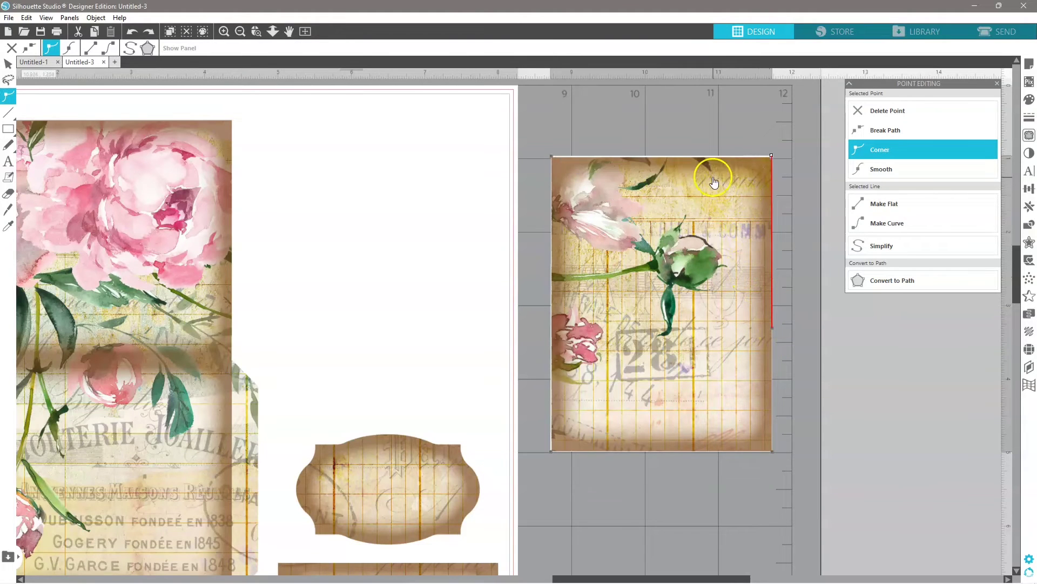
- Adjust the four corner points of the rosebud card's outline so its edges run straight and square
left_click(772, 157)
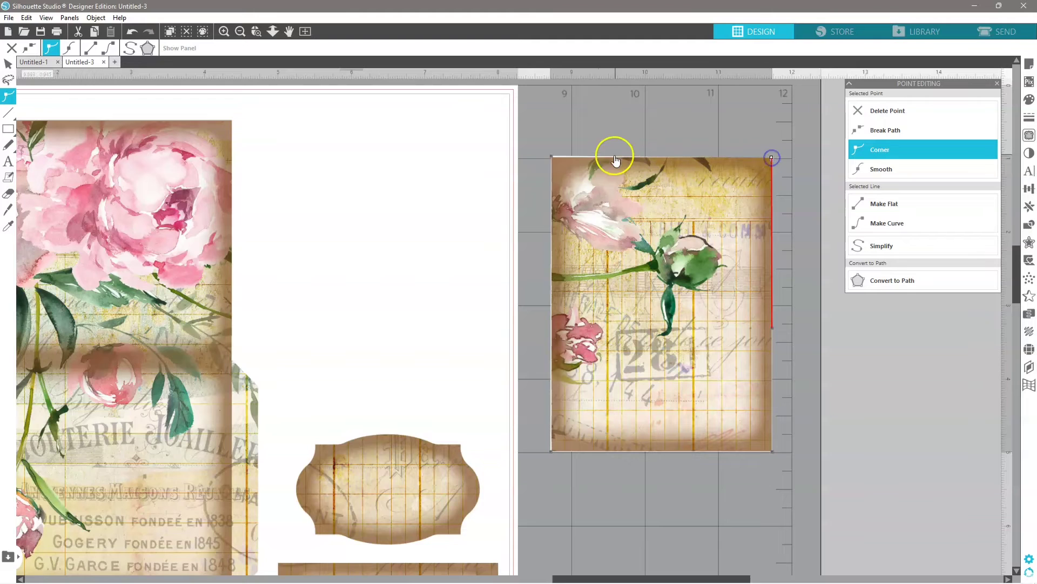
left_click(551, 157)
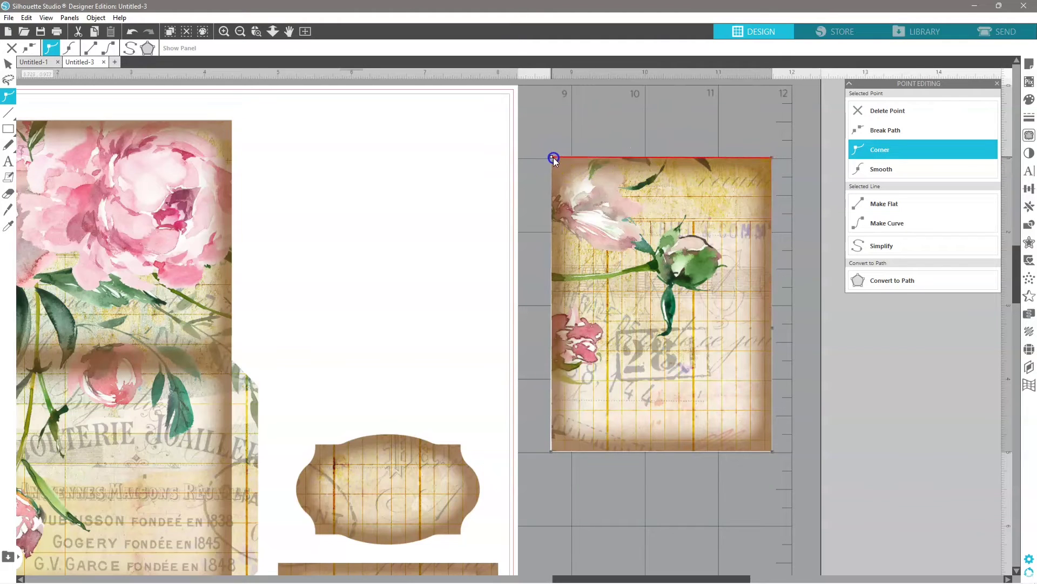
left_click(552, 449)
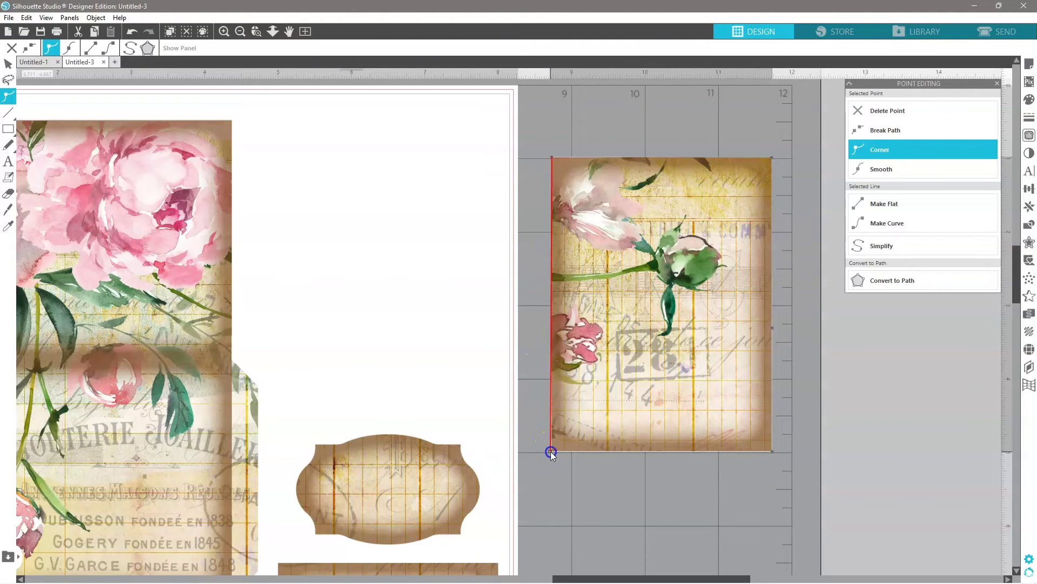
left_click_drag(554, 449, 550, 452)
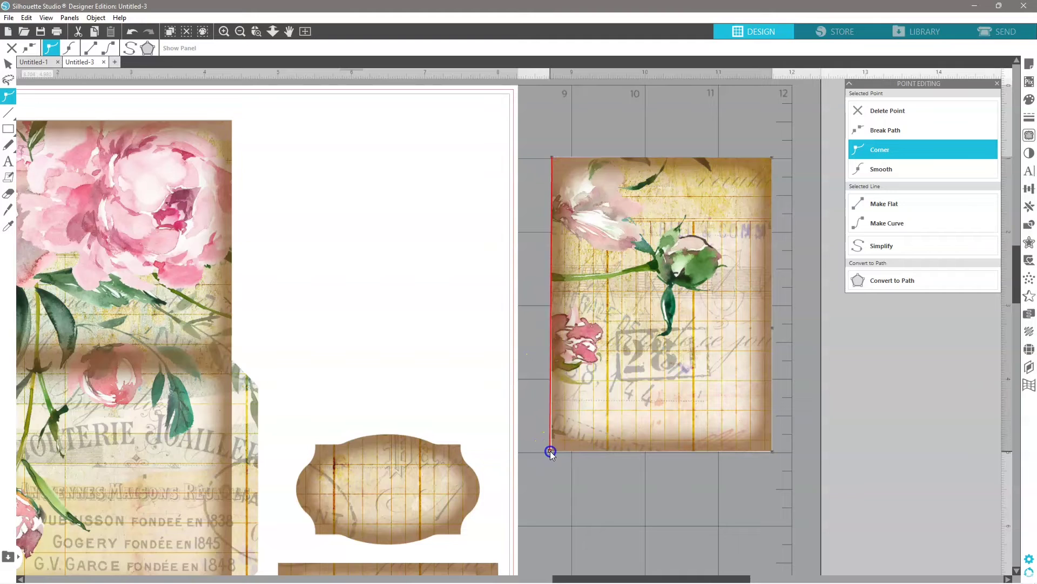
left_click(772, 451)
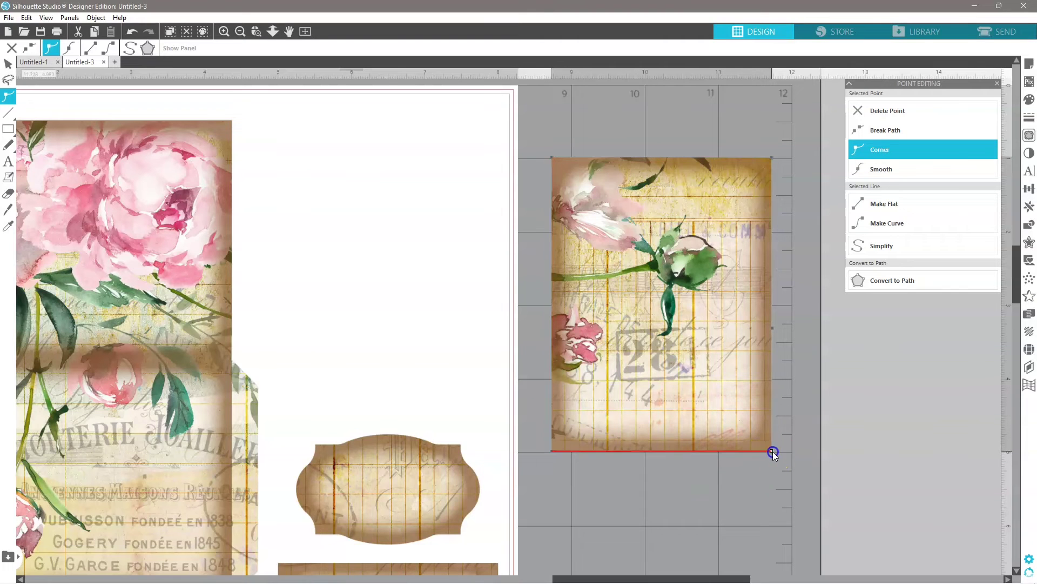
left_click(783, 382)
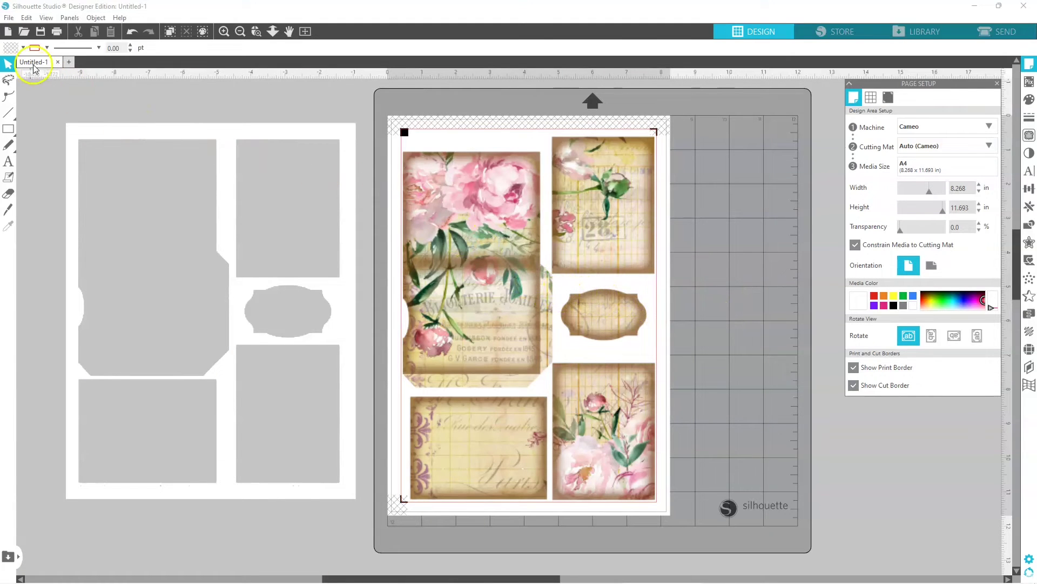
left_click(9, 17)
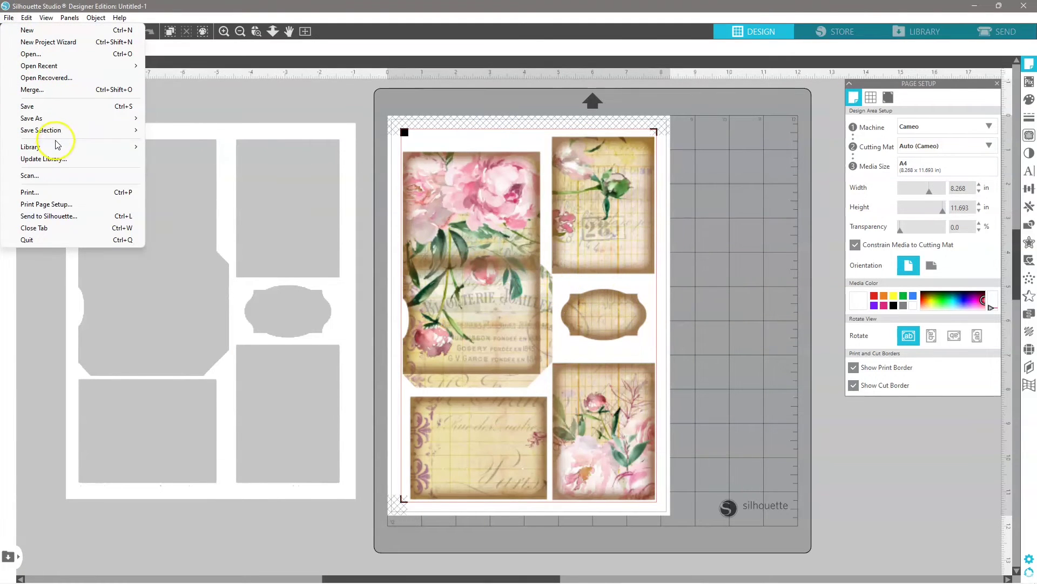
mouse_move(49, 119)
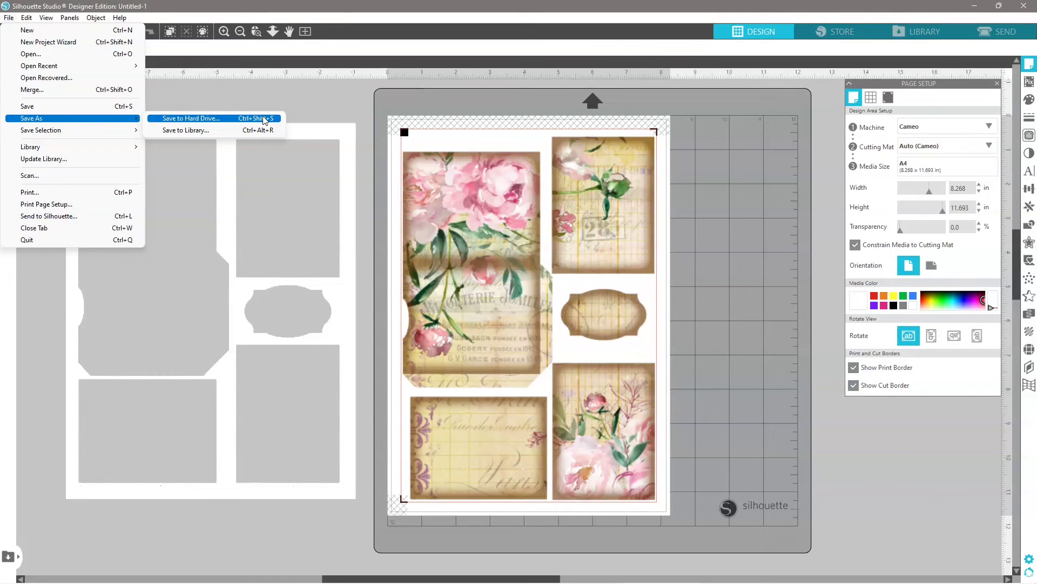
left_click(746, 160)
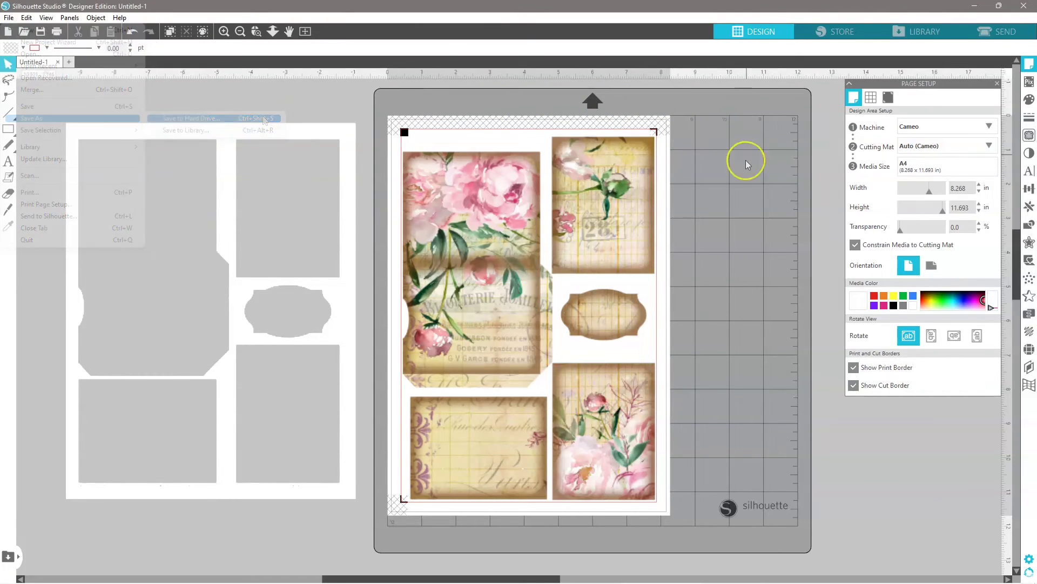
- Turn on print bleed for the registration-mark page and set the bleed radius to 0.197 in
left_click(887, 99)
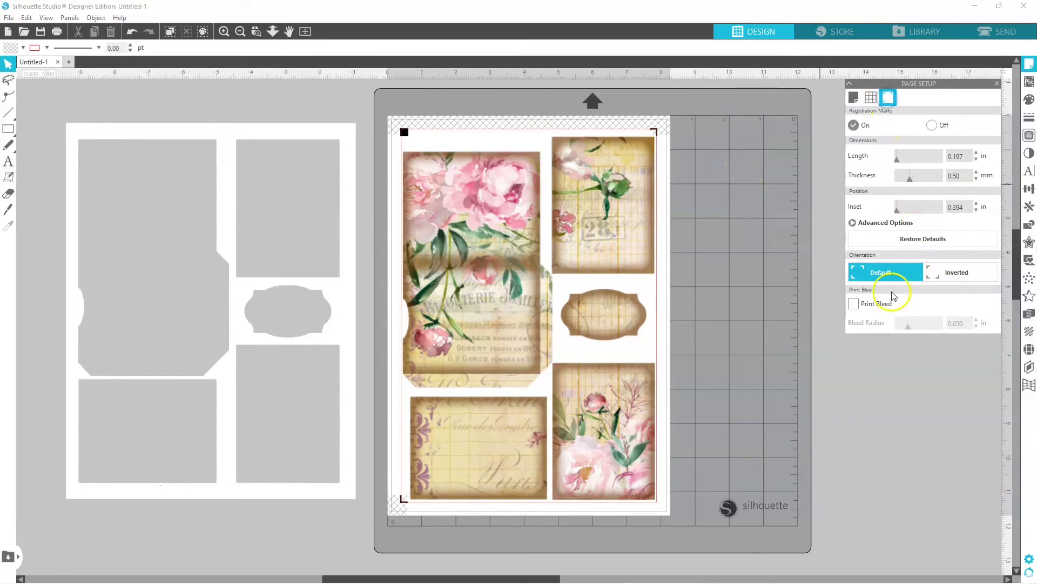
left_click(854, 306)
left_click_drag(908, 326, 944, 328)
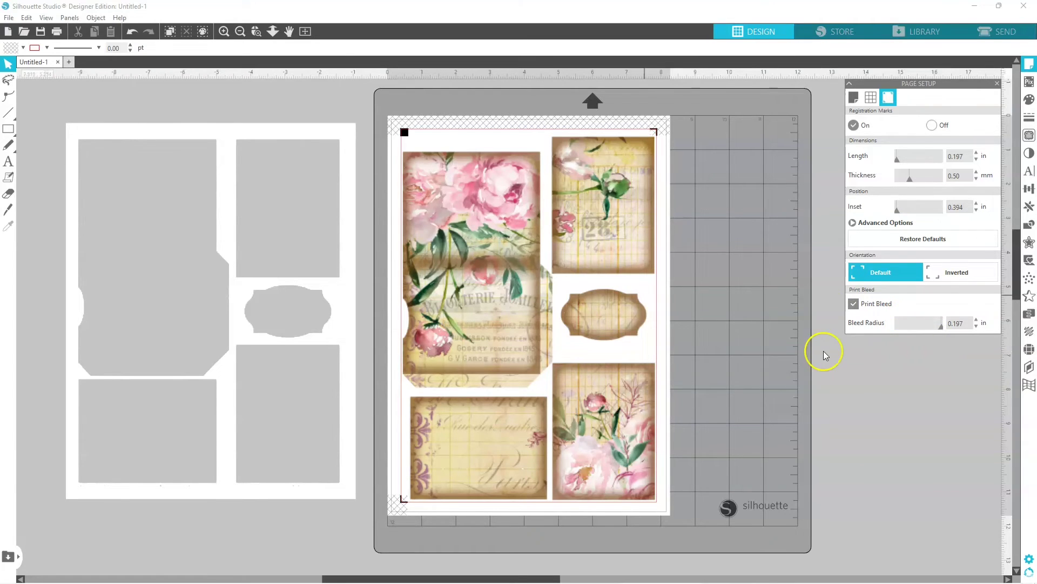
- Preview the sheet with its registration marks and print it
left_click(8, 18)
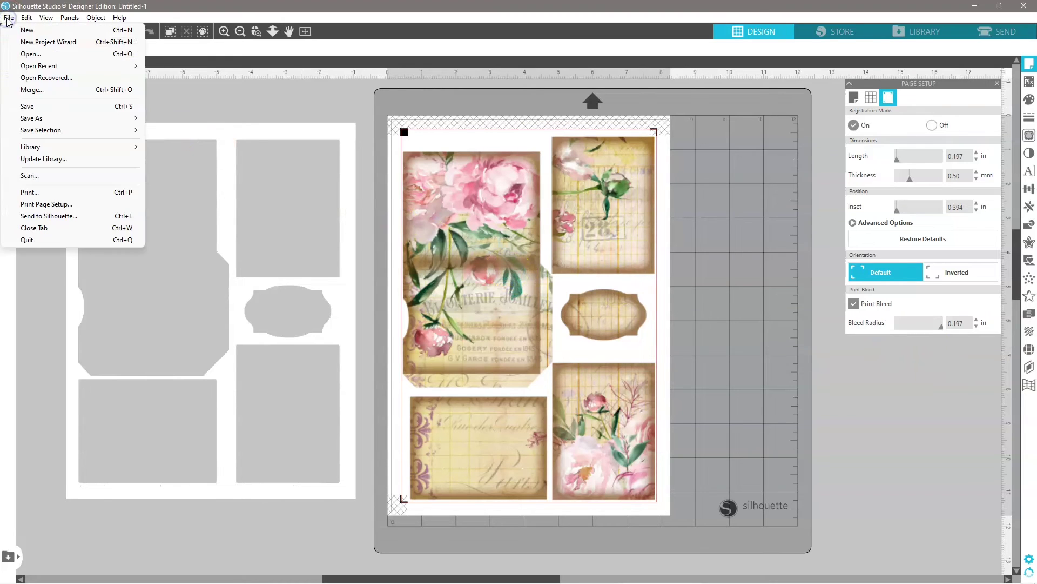
left_click(49, 193)
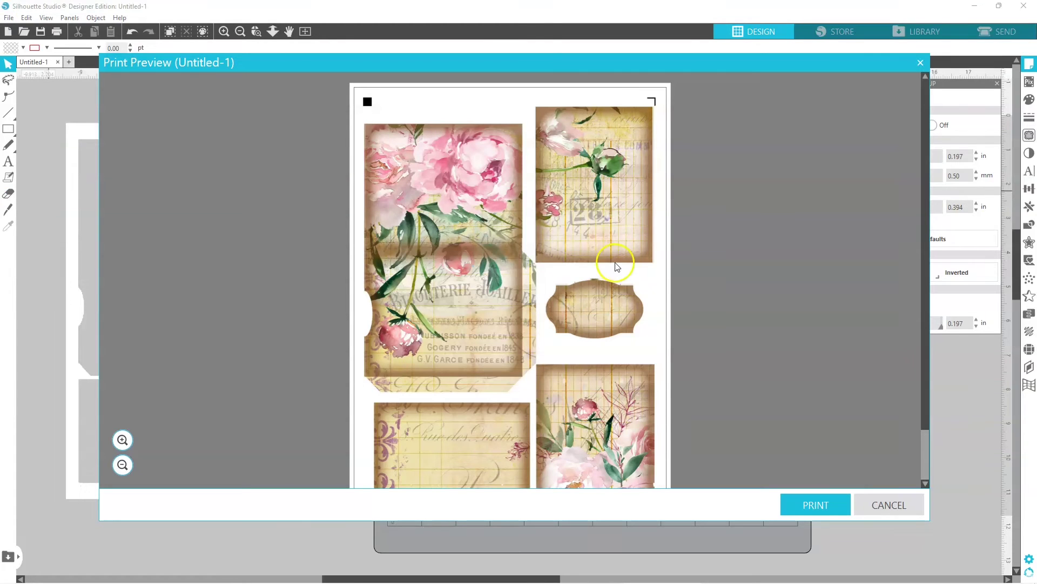
left_click(815, 505)
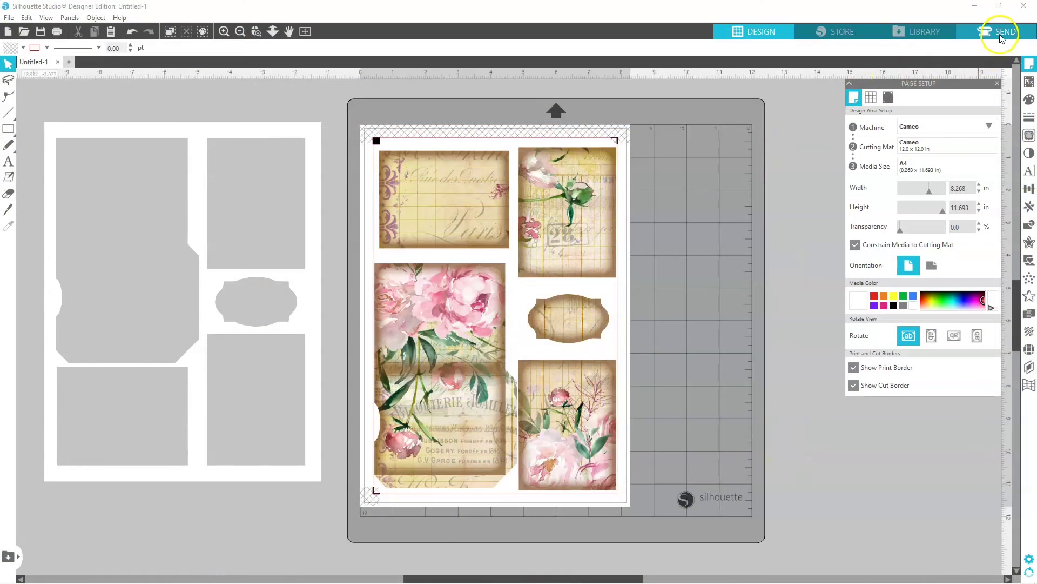
- Prepare the cut job with material Coverstock, Heavy (105lb-122lb), blade depth 8, 1 pass and speed 10 for Carriage 1
left_click(1001, 34)
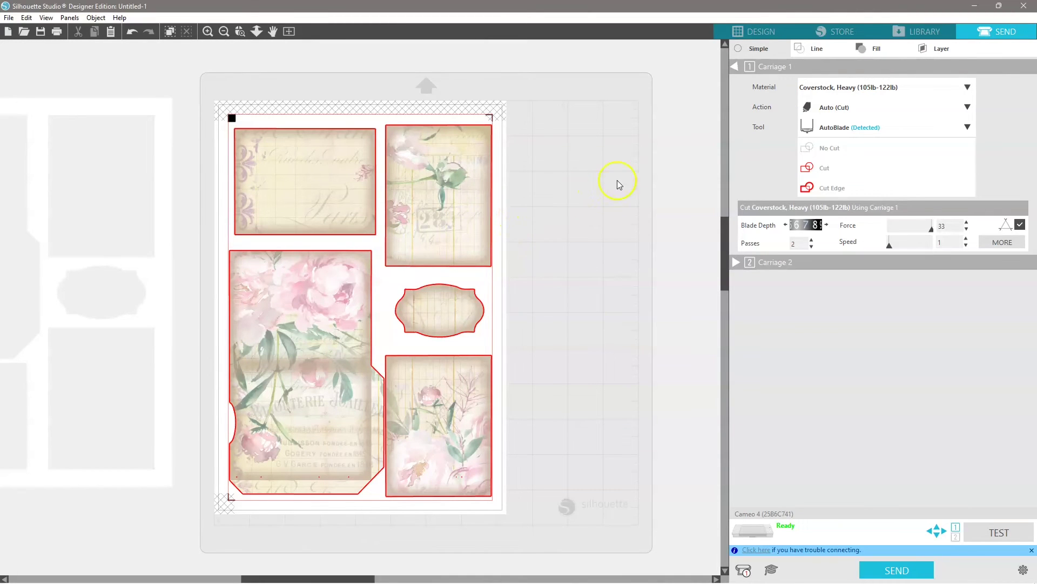
left_click(872, 89)
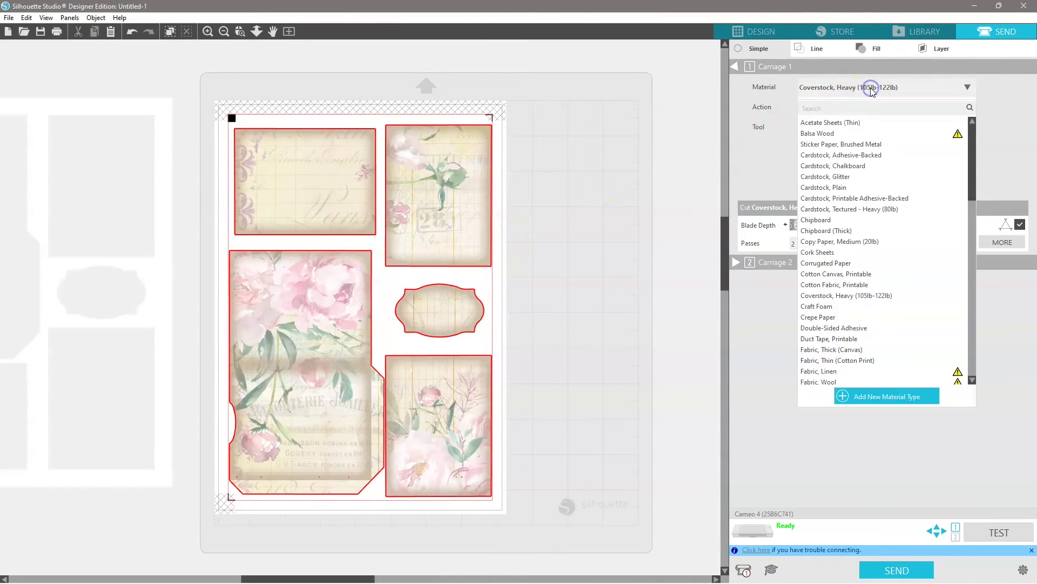
left_click(898, 295)
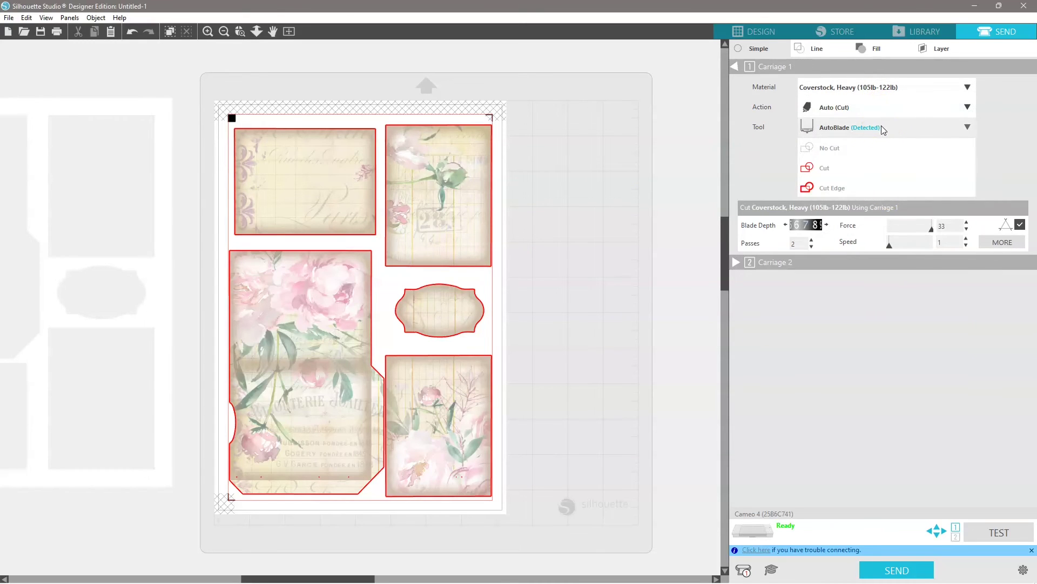
left_click(828, 225)
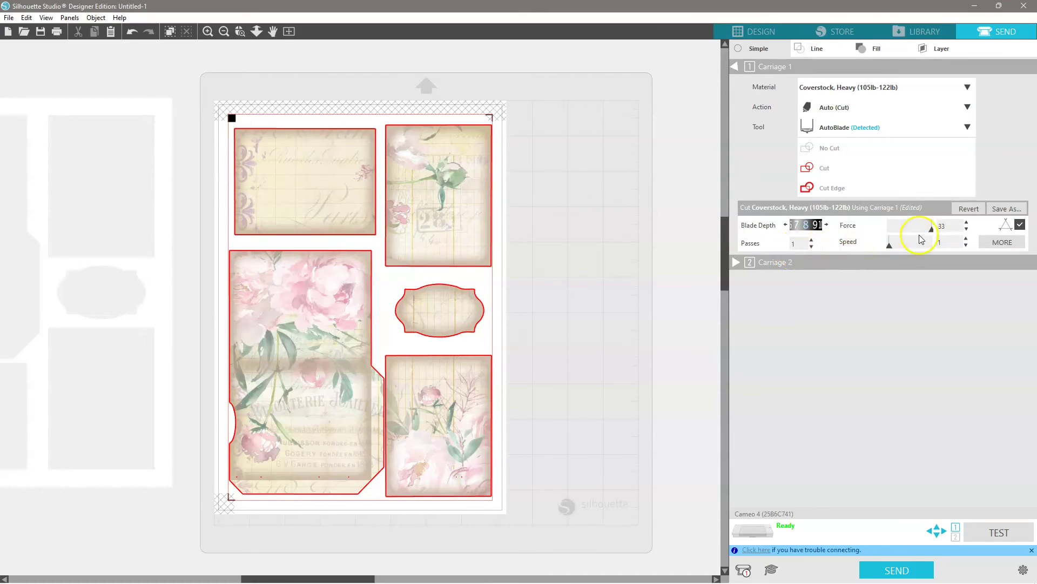
left_click_drag(889, 246, 902, 251)
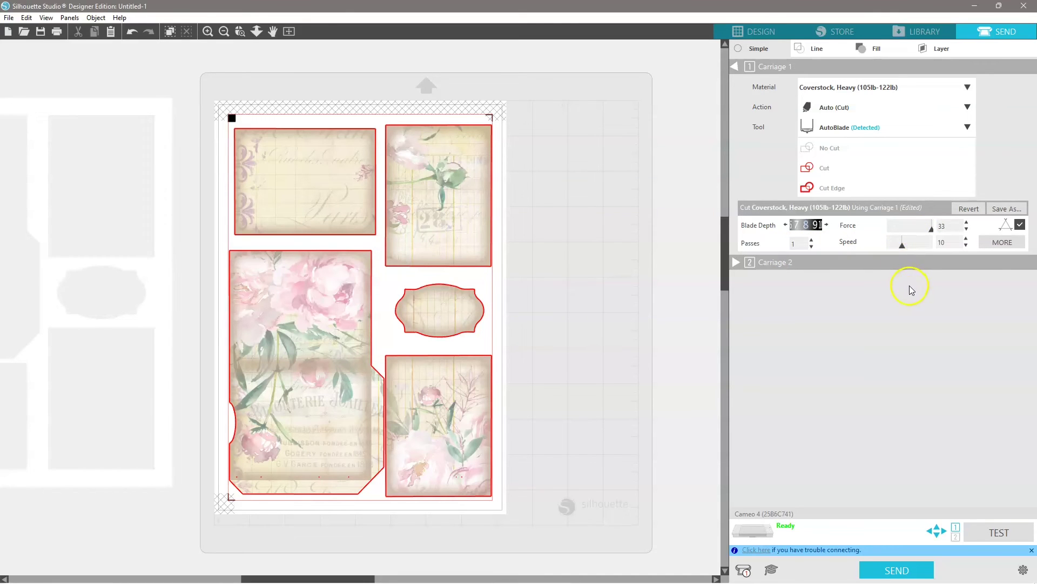